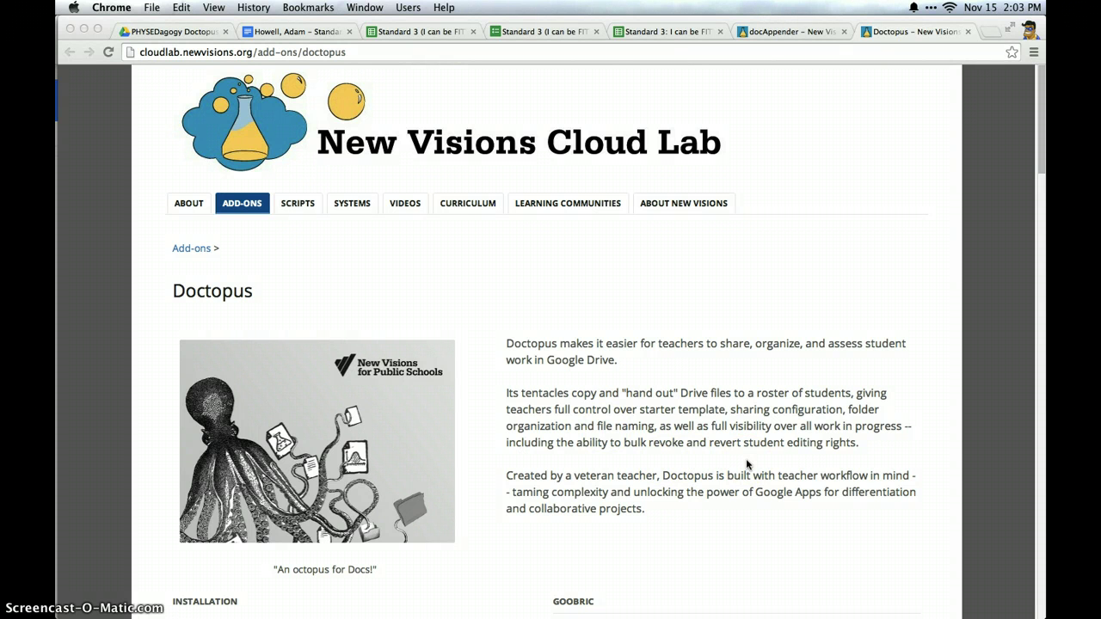
- Review the Responses sheet and the five-student Doctopus Assignment roster, then go back to the PHYSEDagogy Doctopus Drive folder
{"action": "scroll", "coordinate": [745, 458], "scroll_direction": "down", "scroll_amount": 10}
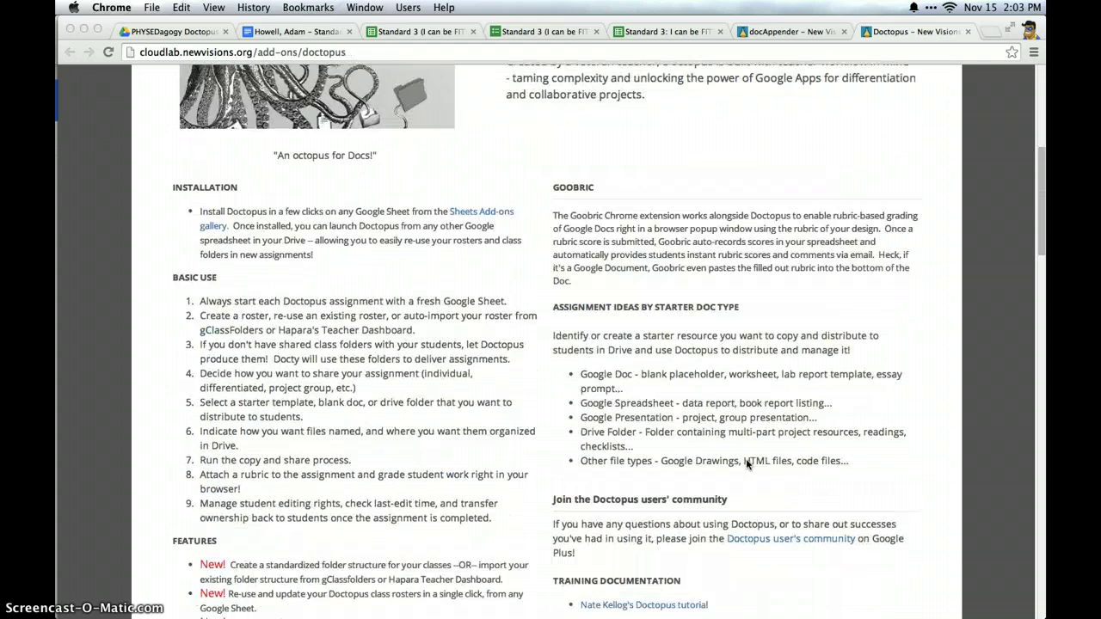
{"action": "scroll", "coordinate": [746, 465], "scroll_direction": "down", "scroll_amount": 3}
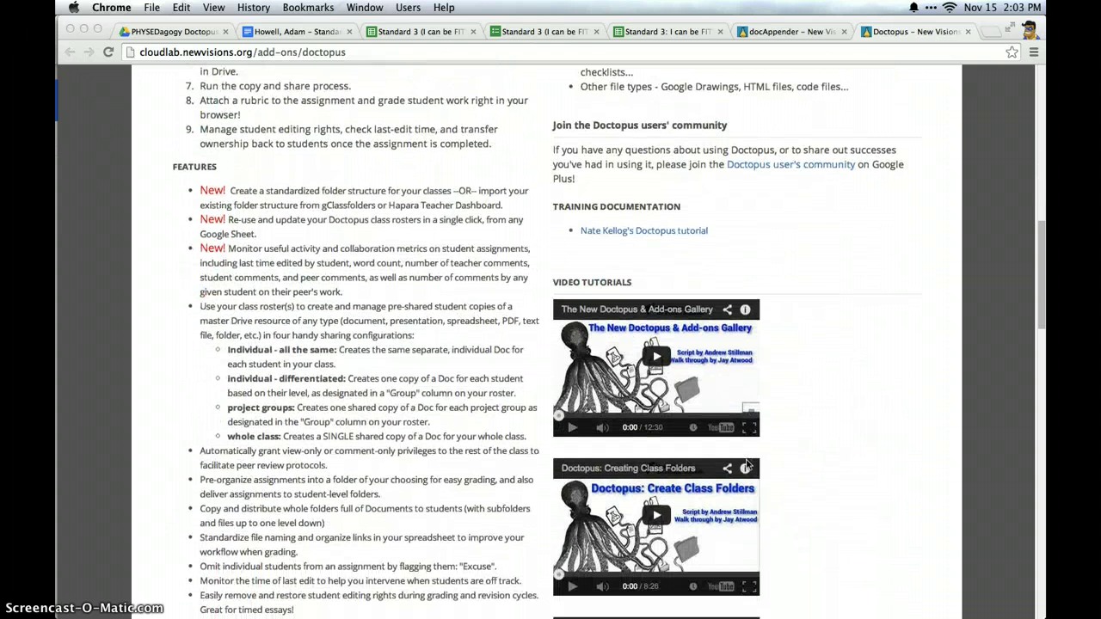
{"action": "scroll", "coordinate": [746, 464], "scroll_direction": "up", "scroll_amount": 12}
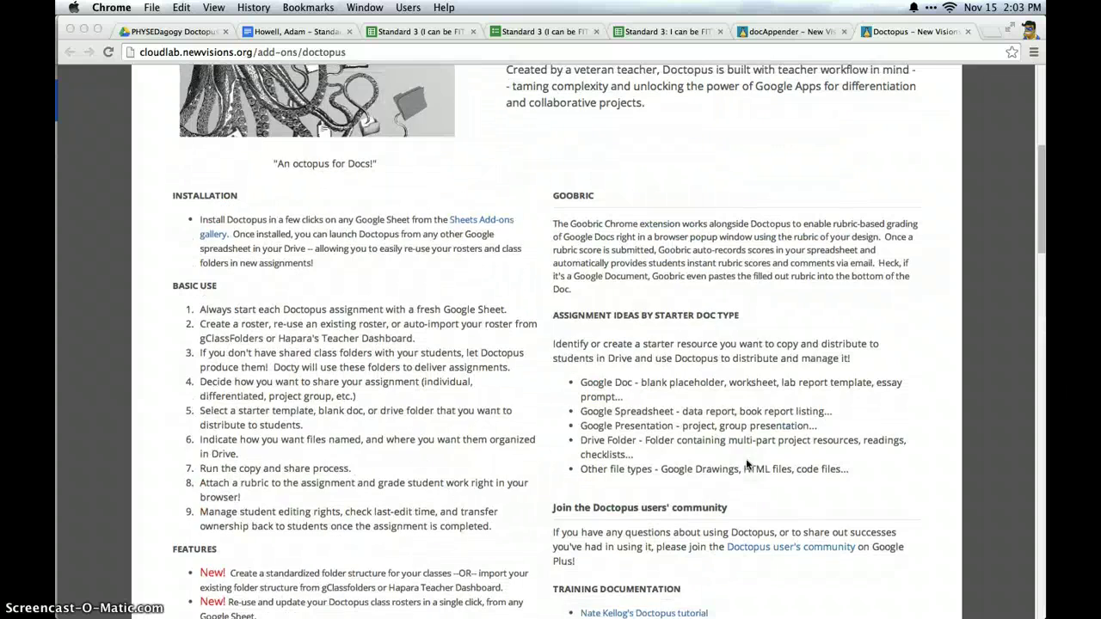
{"action": "scroll", "coordinate": [746, 465], "scroll_direction": "up", "scroll_amount": 1}
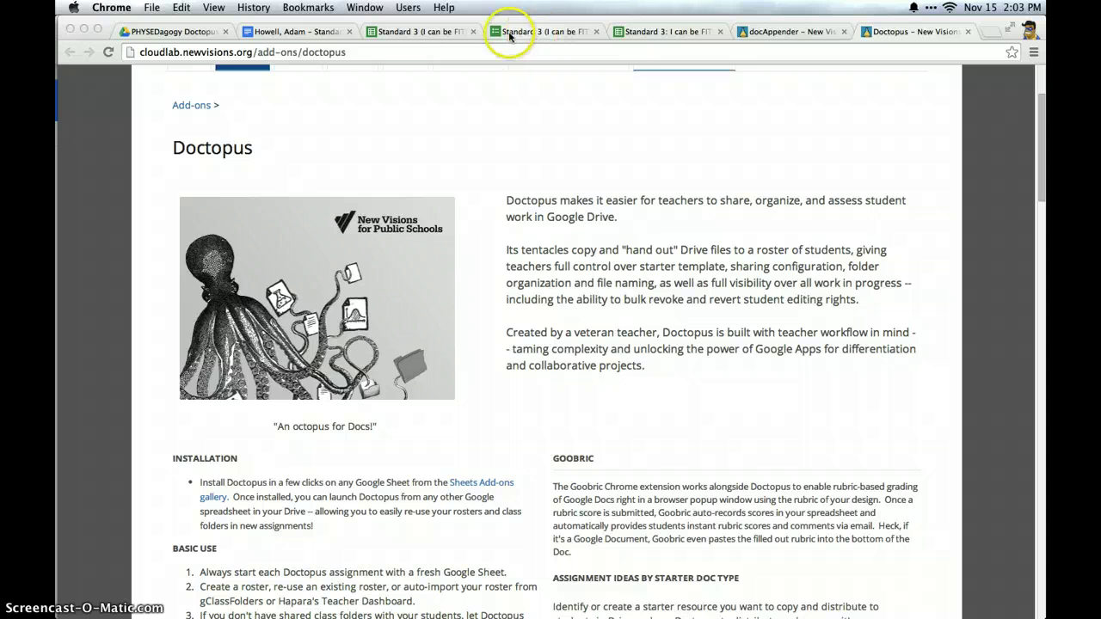
{"action": "left_click", "coordinate": [434, 33]}
{"action": "left_click", "coordinate": [701, 33]}
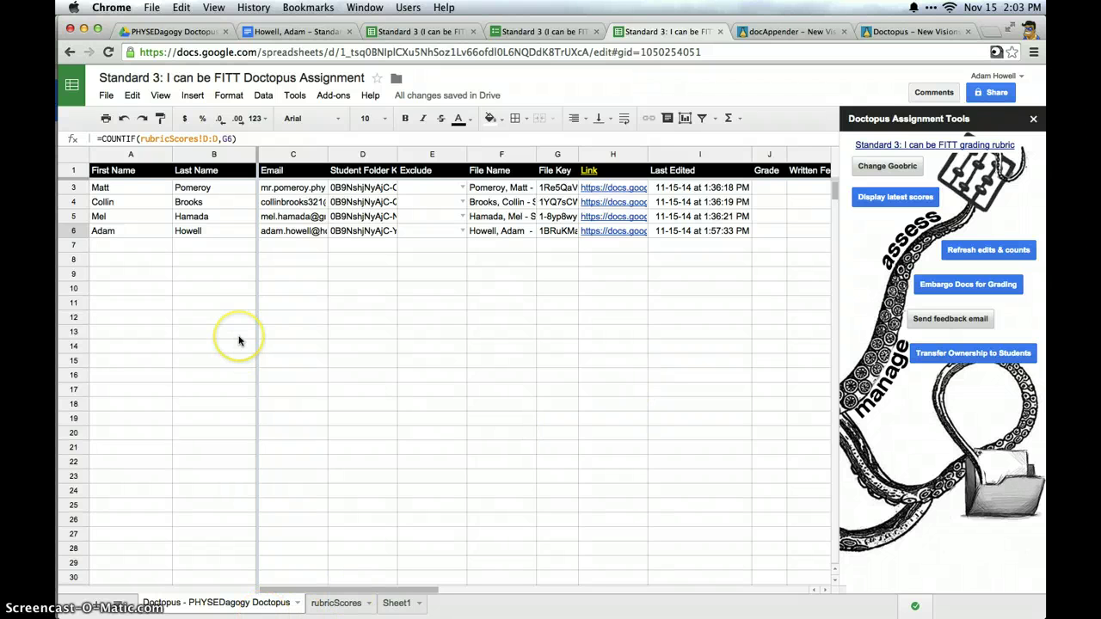
{"action": "scroll", "coordinate": [239, 341], "scroll_direction": "up", "scroll_amount": 1}
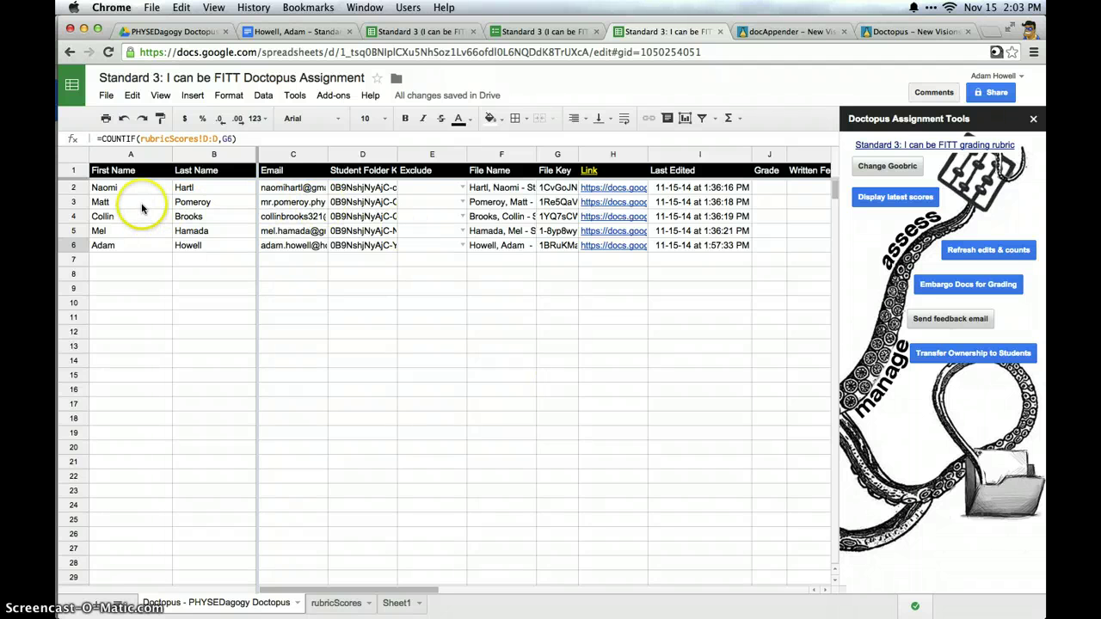
{"action": "left_click", "coordinate": [160, 33]}
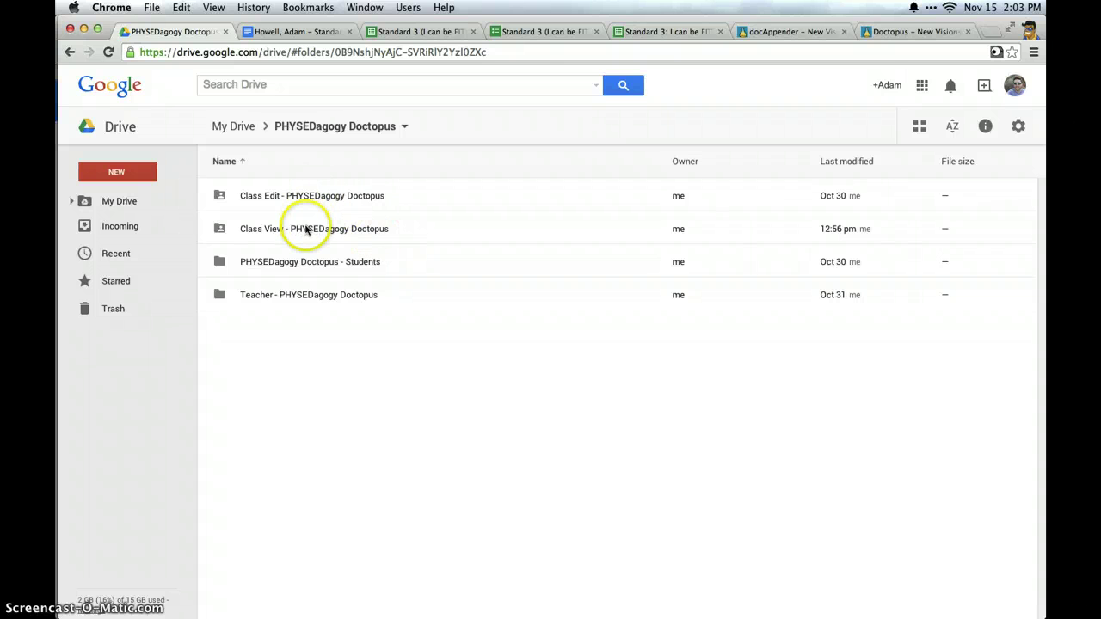
- Peek into the Students folder, then open the Teacher - PHYSEDagogy Doctopus folder
{"action": "left_click", "coordinate": [306, 263]}
{"action": "double_click", "coordinate": [306, 263]}
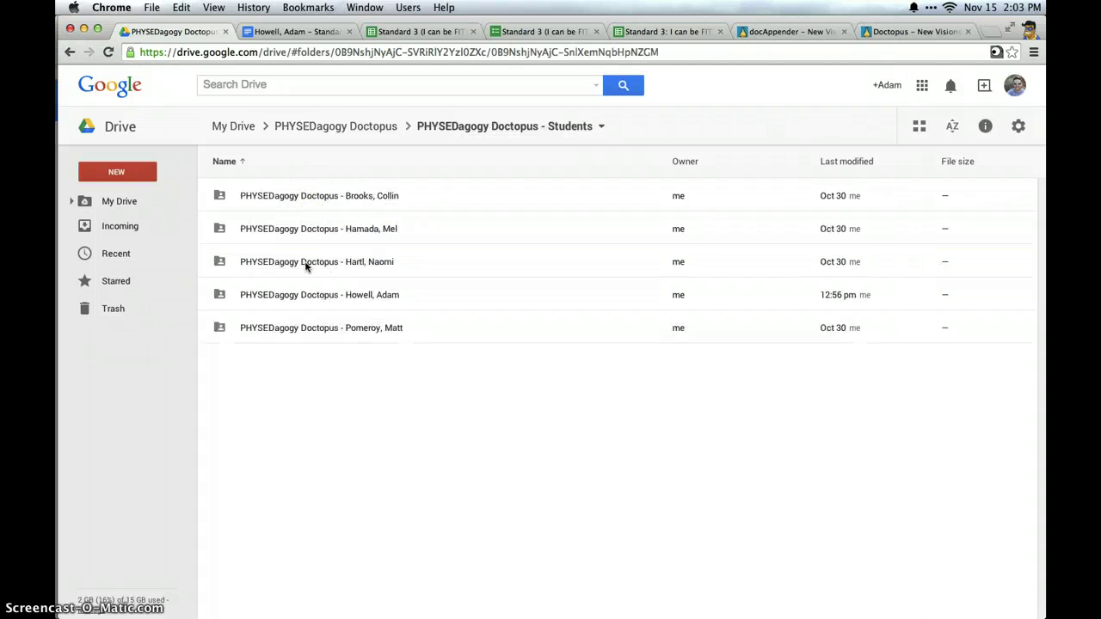
{"action": "left_click", "coordinate": [350, 127]}
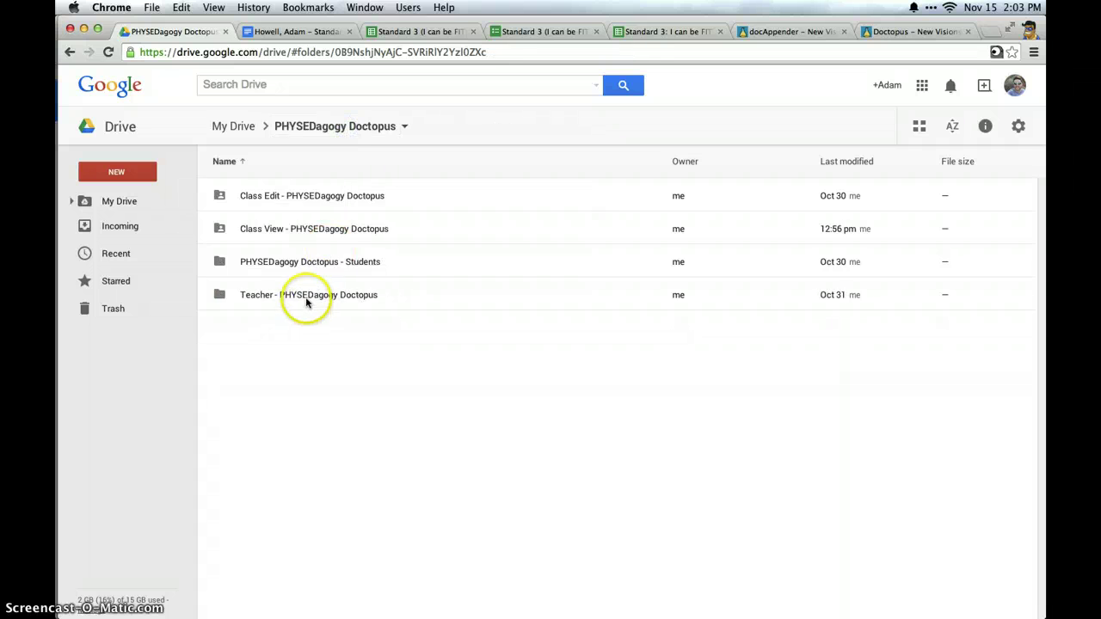
{"action": "double_click", "coordinate": [305, 295]}
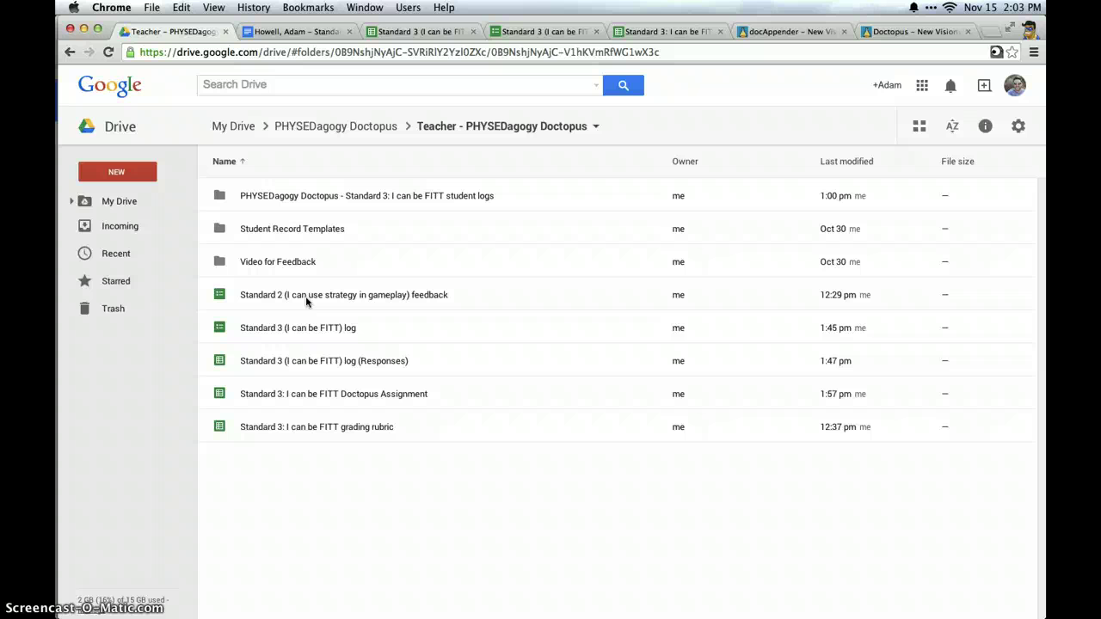
- Check both spreadsheets, then open the Standard 3 (I can be FITT) log from Student Record Templates
{"action": "left_click", "coordinate": [417, 33]}
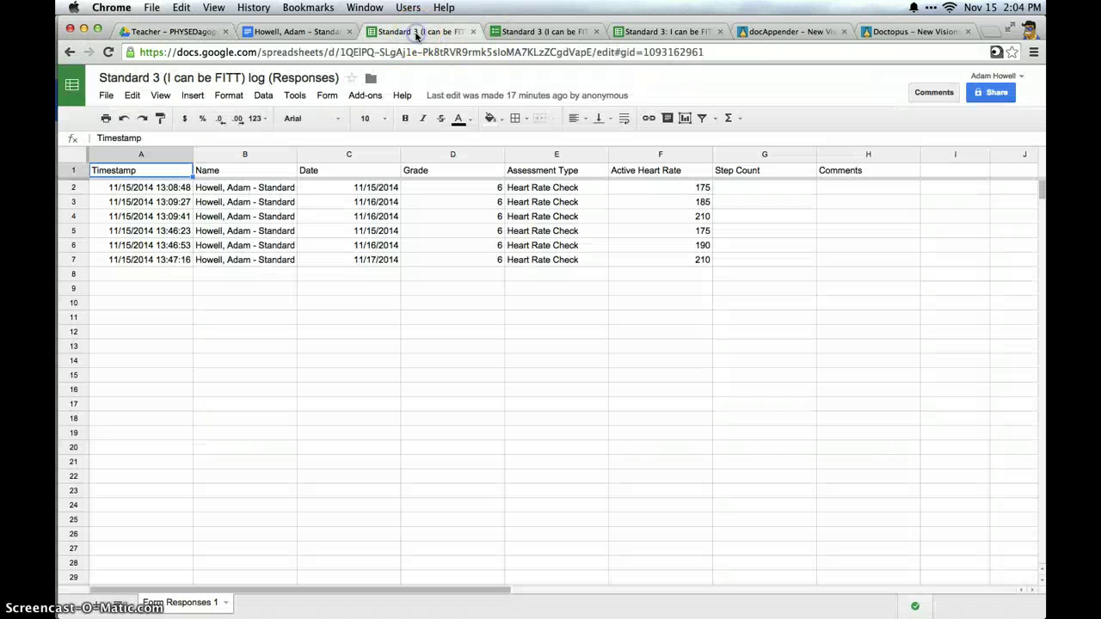
{"action": "left_click", "coordinate": [666, 29]}
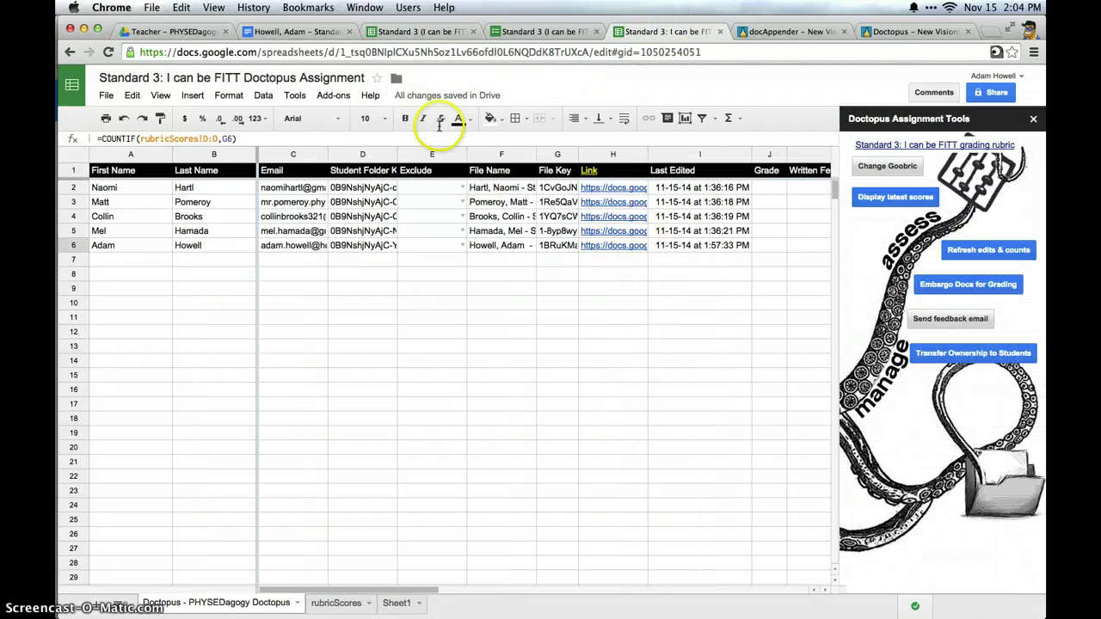
{"action": "left_click", "coordinate": [183, 33]}
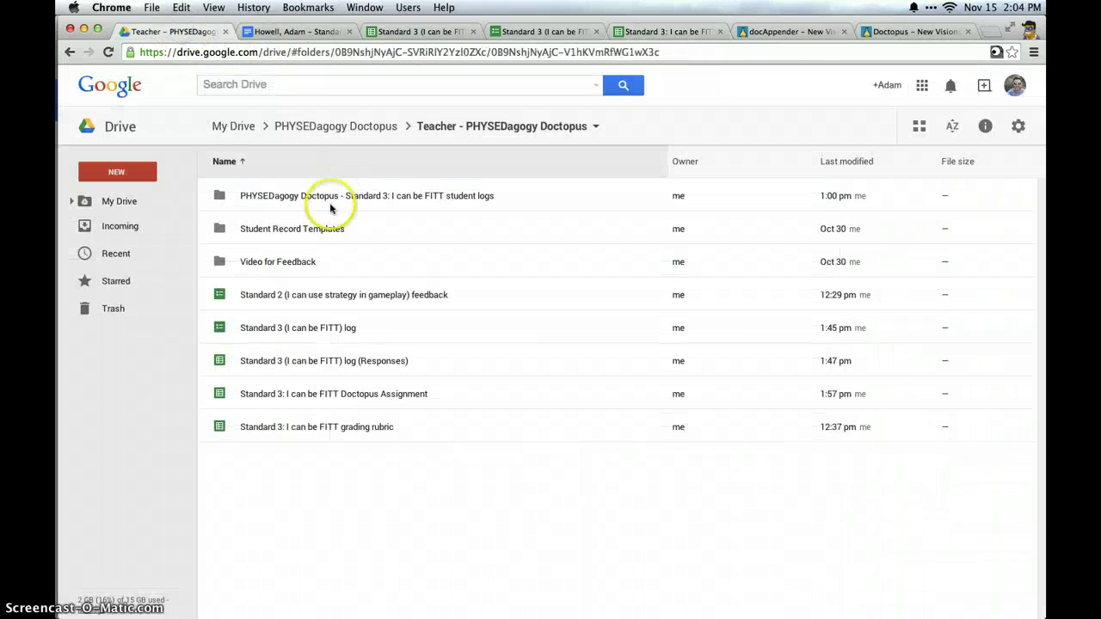
{"action": "double_click", "coordinate": [307, 228]}
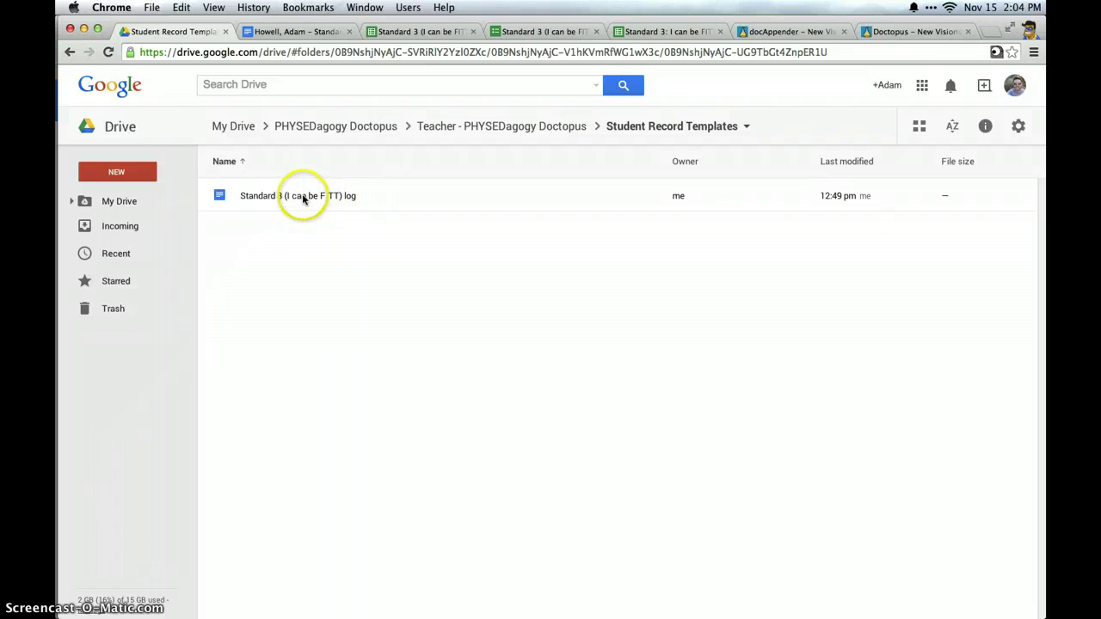
{"action": "double_click", "coordinate": [307, 197]}
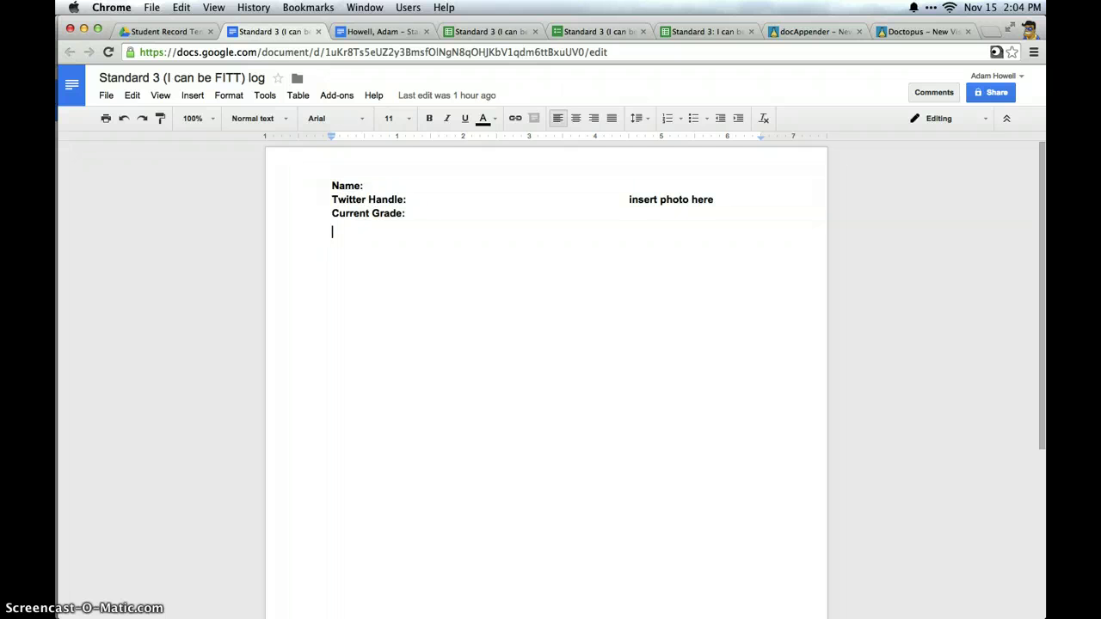
- Close the blank FITT log template, view the student's filled-in log, and bring up the docAppender page
{"action": "left_click", "coordinate": [351, 459]}
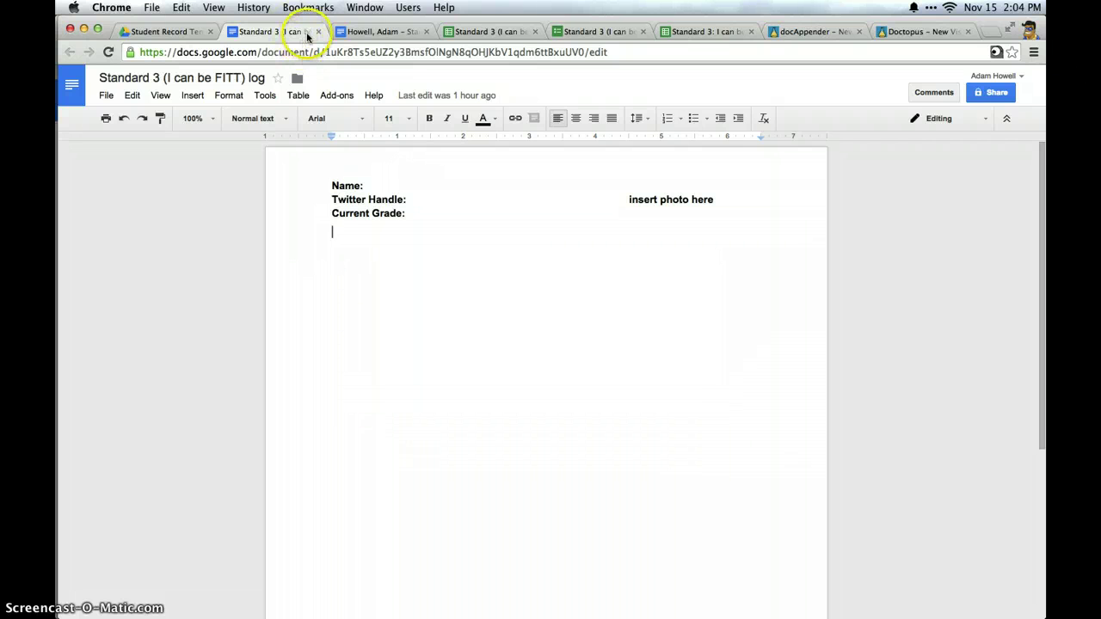
{"action": "left_click", "coordinate": [317, 32]}
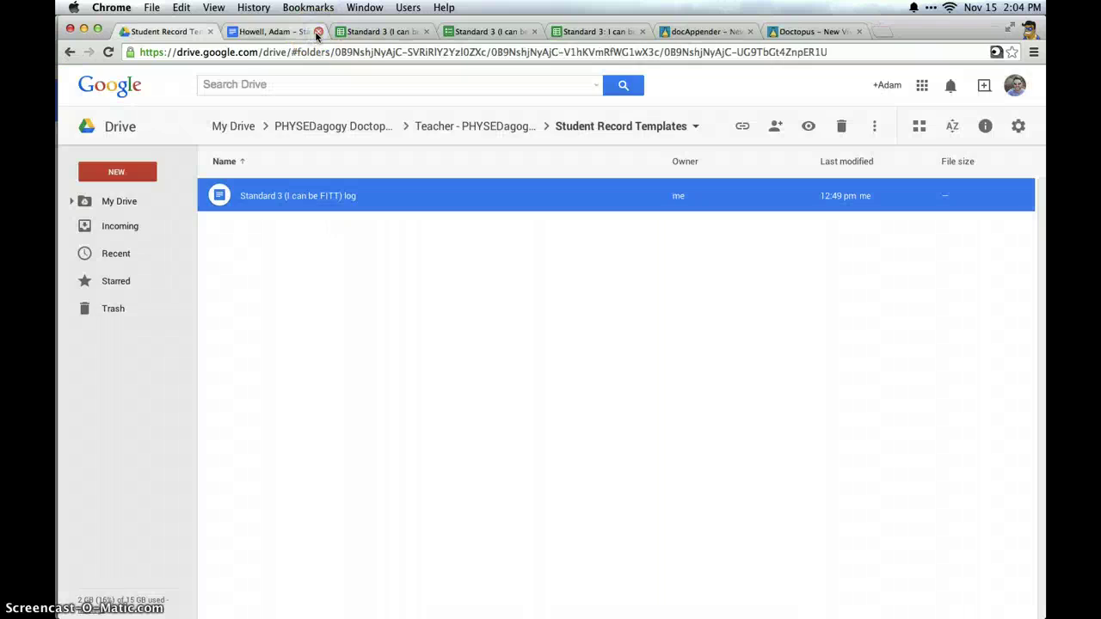
{"action": "left_click", "coordinate": [295, 32]}
{"action": "left_click", "coordinate": [467, 327]}
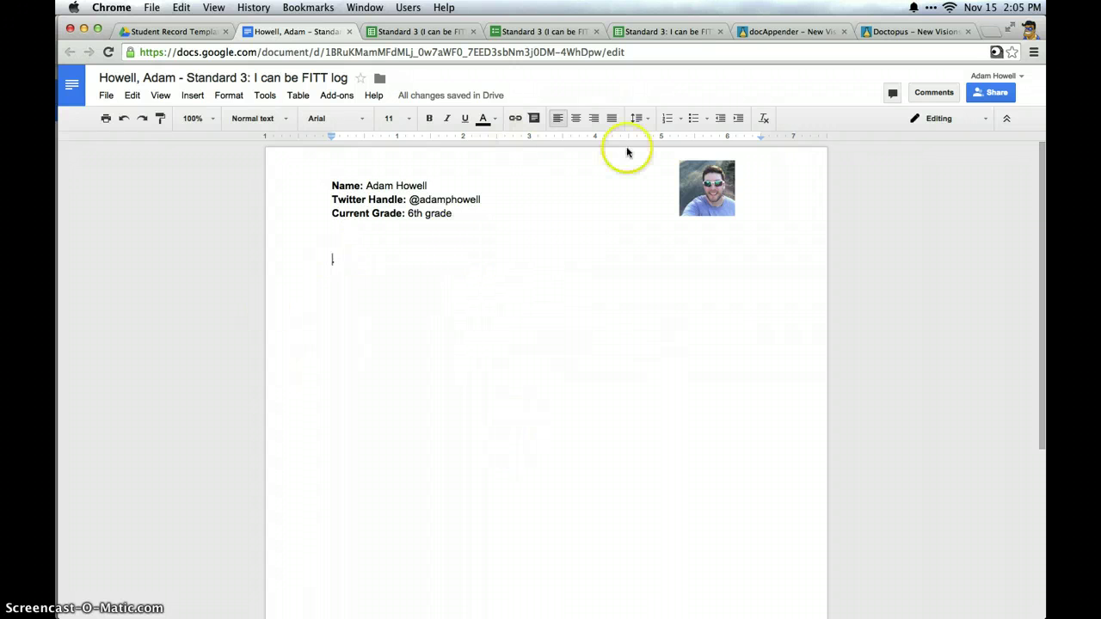
{"action": "left_click", "coordinate": [787, 31]}
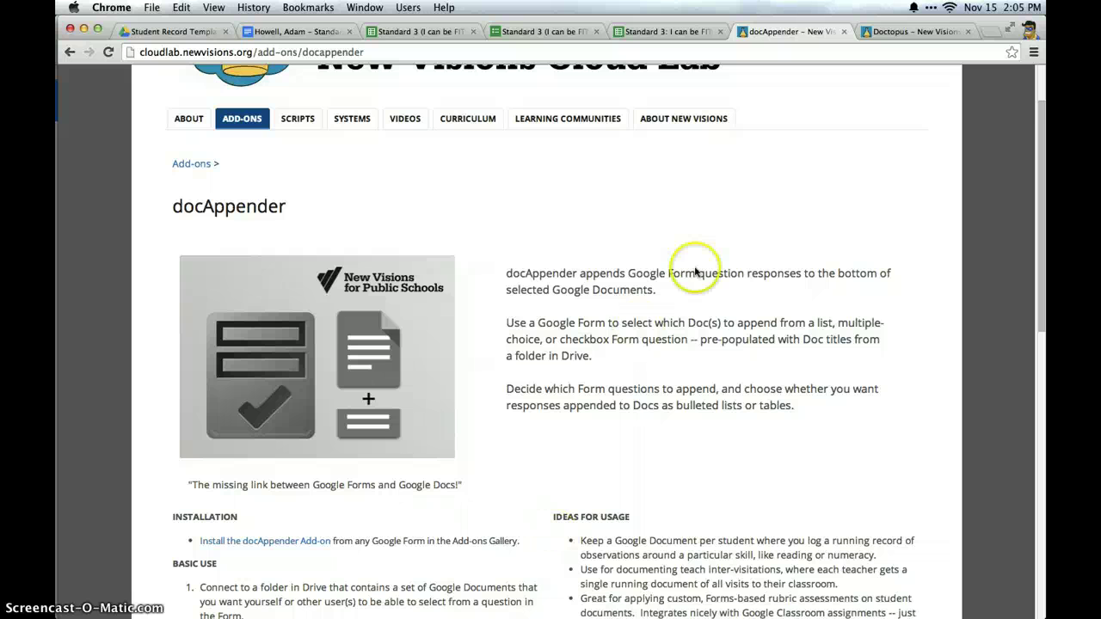
- Show the live Standard 3 (I can be FITT) log form after a brief look at the student's log
{"action": "left_click", "coordinate": [537, 32]}
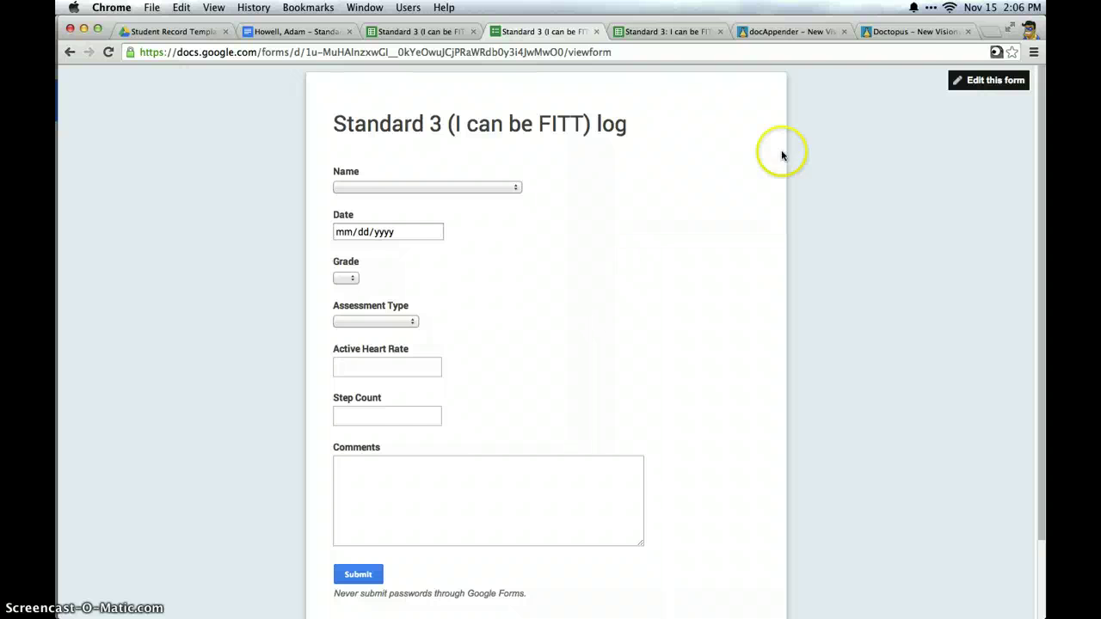
{"action": "left_click", "coordinate": [326, 30]}
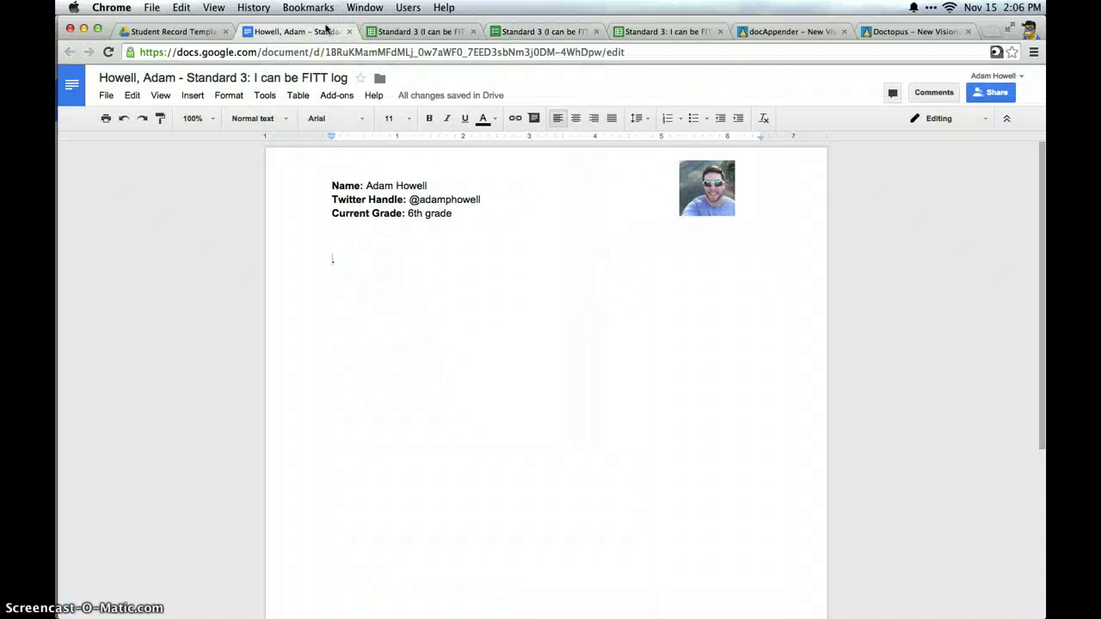
{"action": "left_click", "coordinate": [546, 32]}
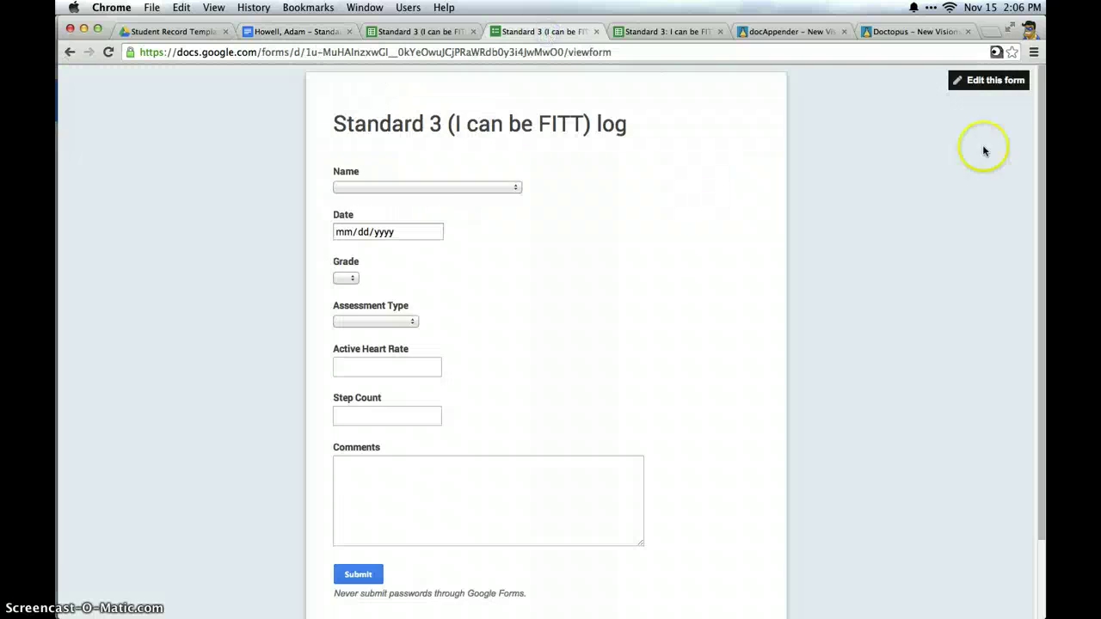
- Open the FITT log form in the editor and launch the docAppender add-on sidebar
{"action": "left_click", "coordinate": [993, 80]}
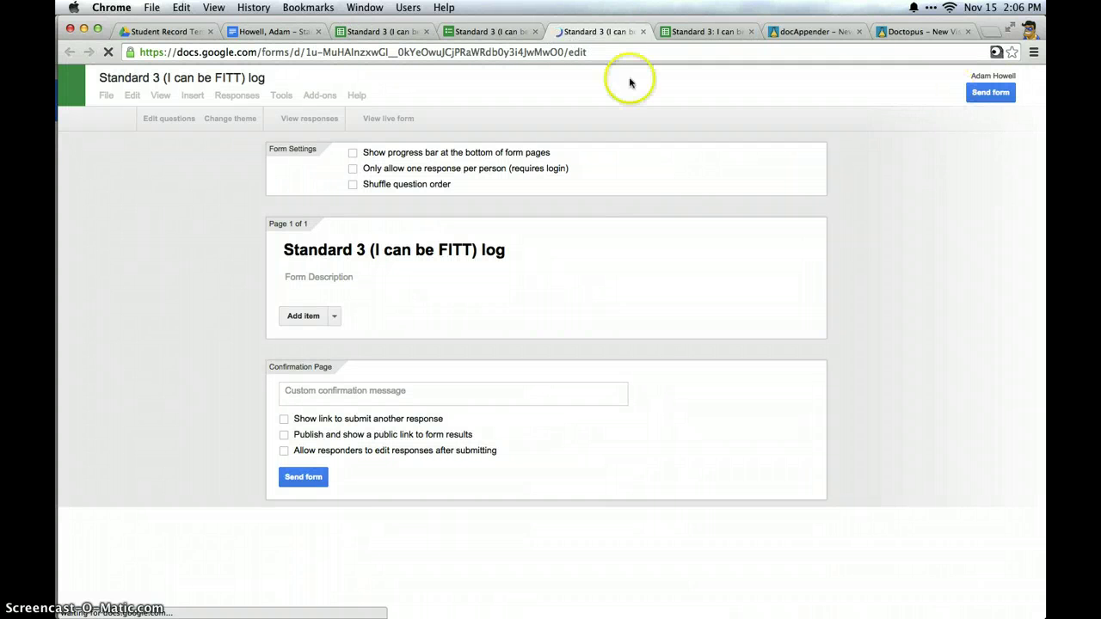
{"action": "left_click", "coordinate": [345, 95]}
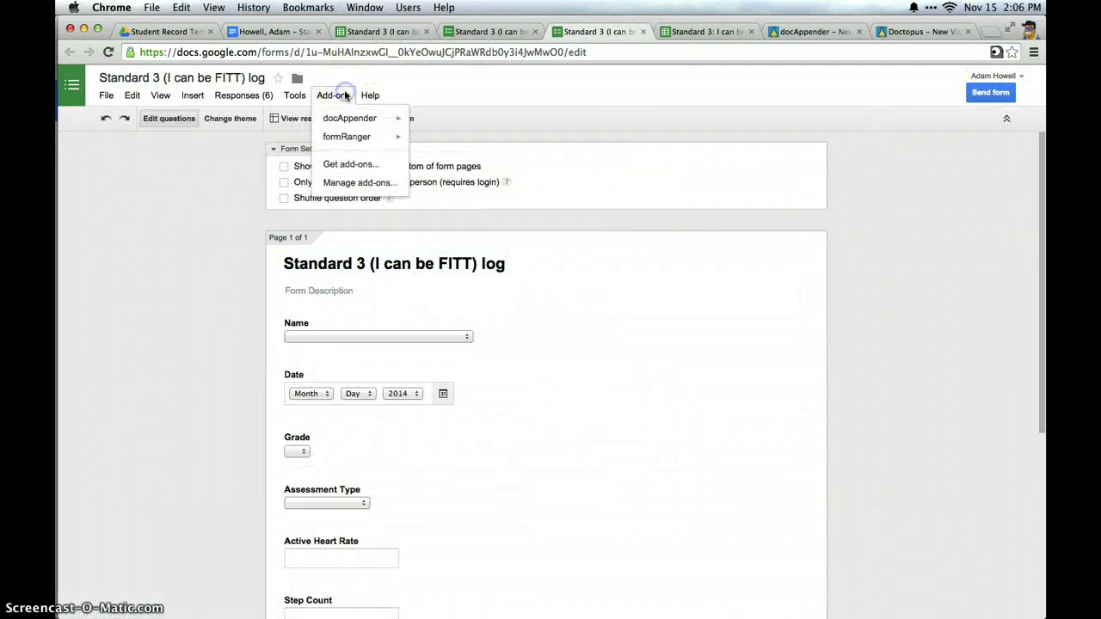
{"action": "mouse_move", "coordinate": [395, 117]}
{"action": "left_click", "coordinate": [436, 126]}
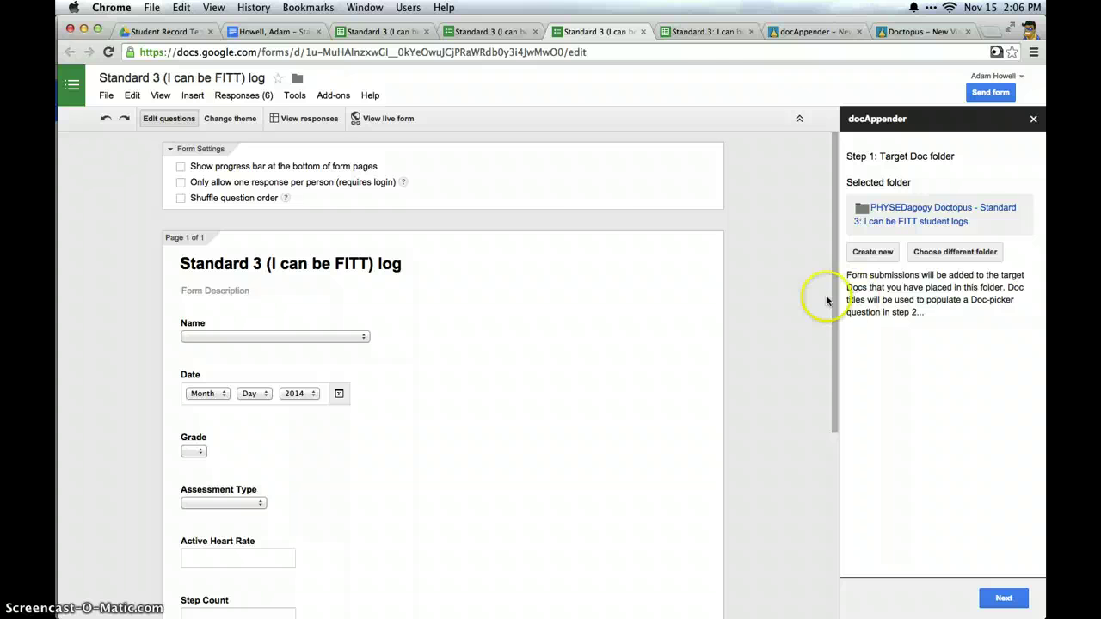
- Locate the Standard 3 student logs folder in Drive, then advance docAppender to the doc-picker step with Name
{"action": "left_click", "coordinate": [158, 34]}
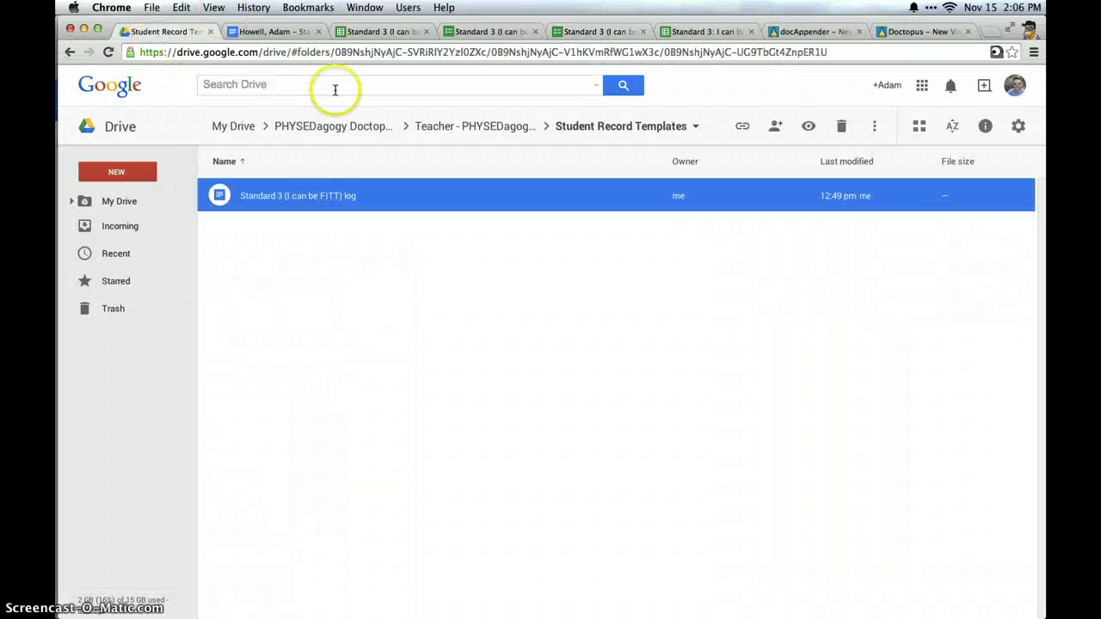
{"action": "left_click", "coordinate": [338, 130]}
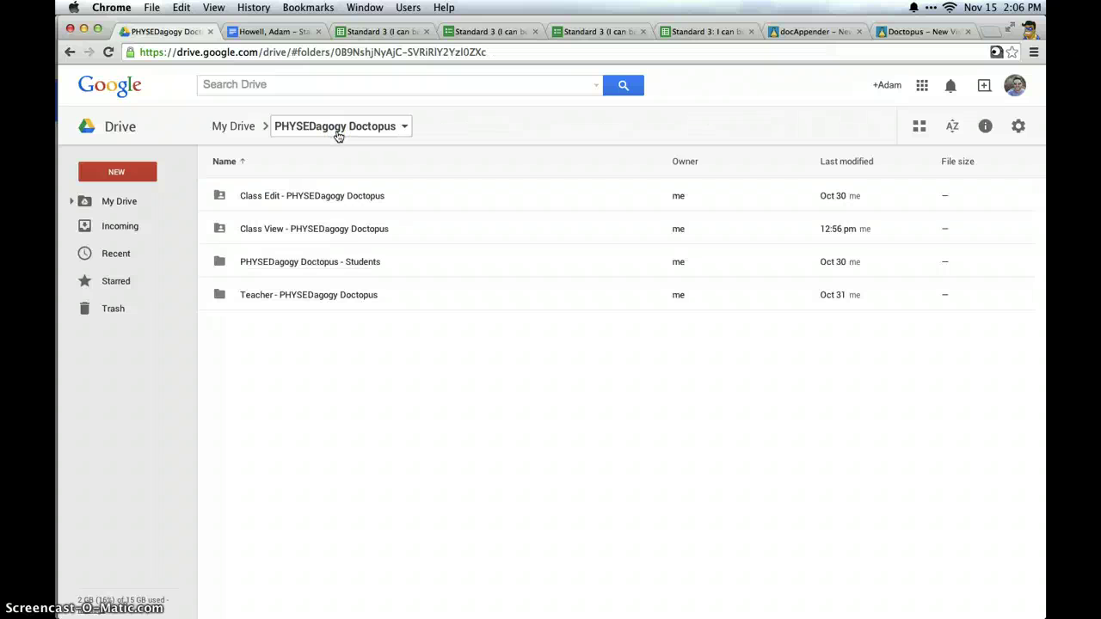
{"action": "double_click", "coordinate": [338, 296]}
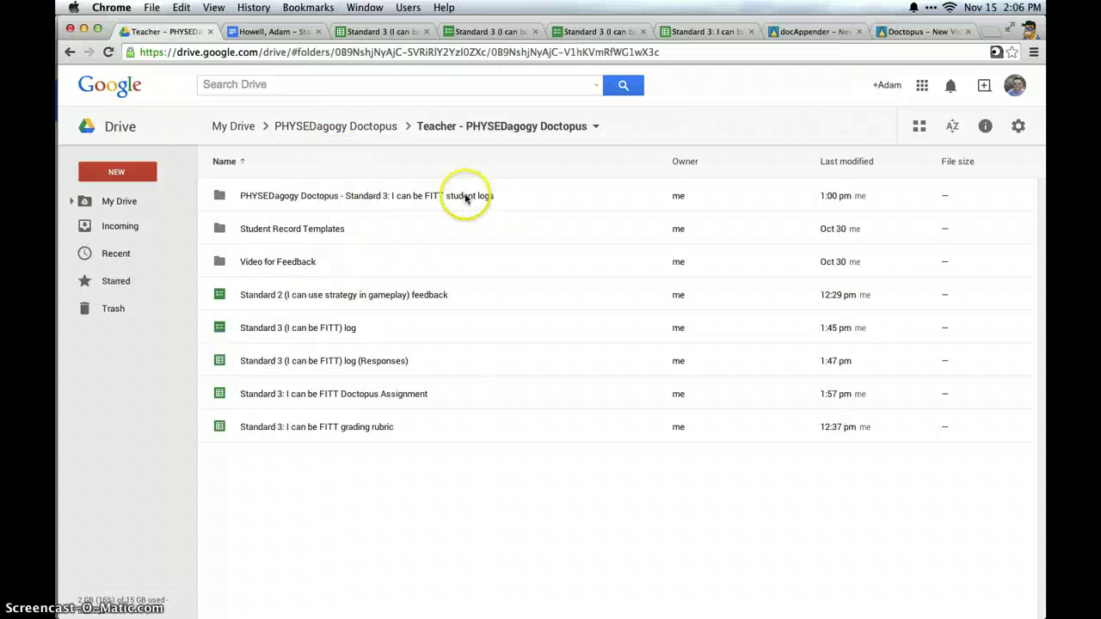
{"action": "double_click", "coordinate": [381, 197]}
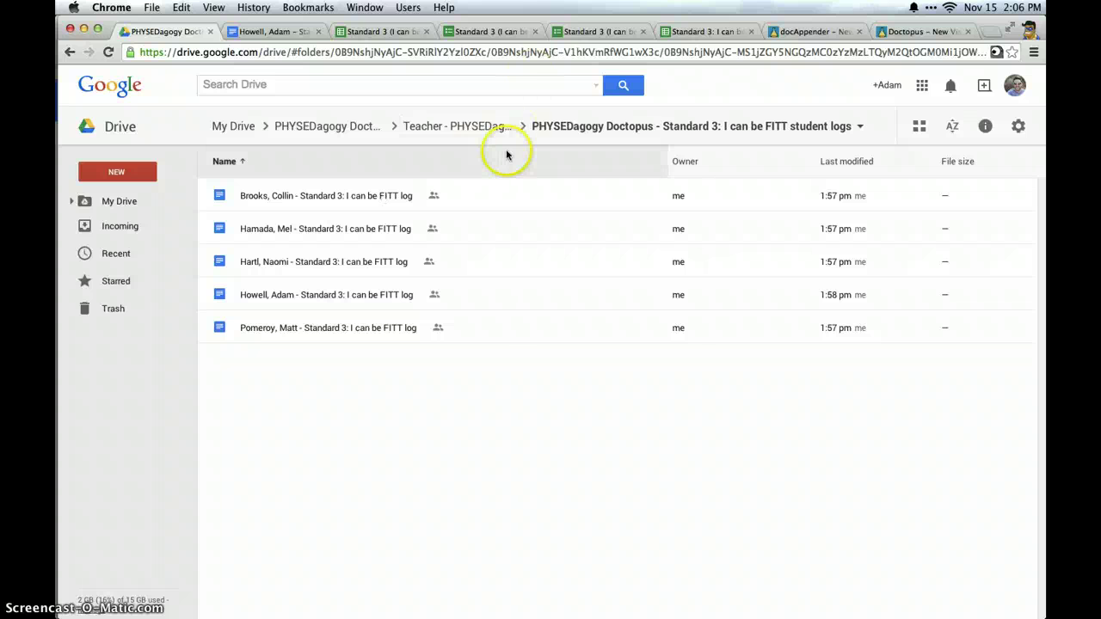
{"action": "left_click", "coordinate": [704, 31]}
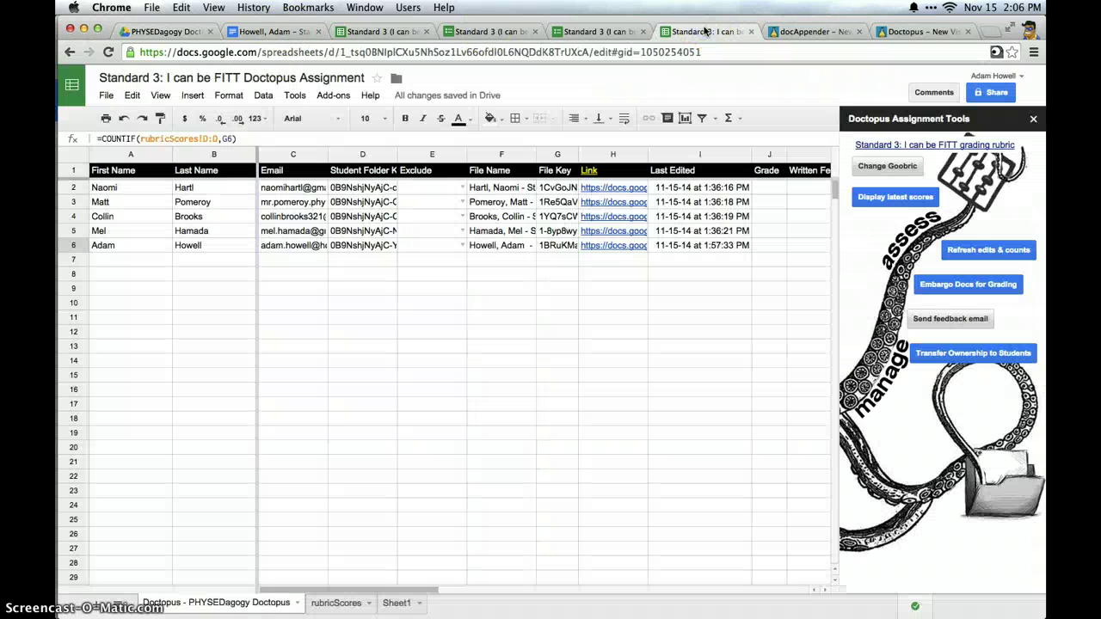
{"action": "left_click", "coordinate": [606, 32]}
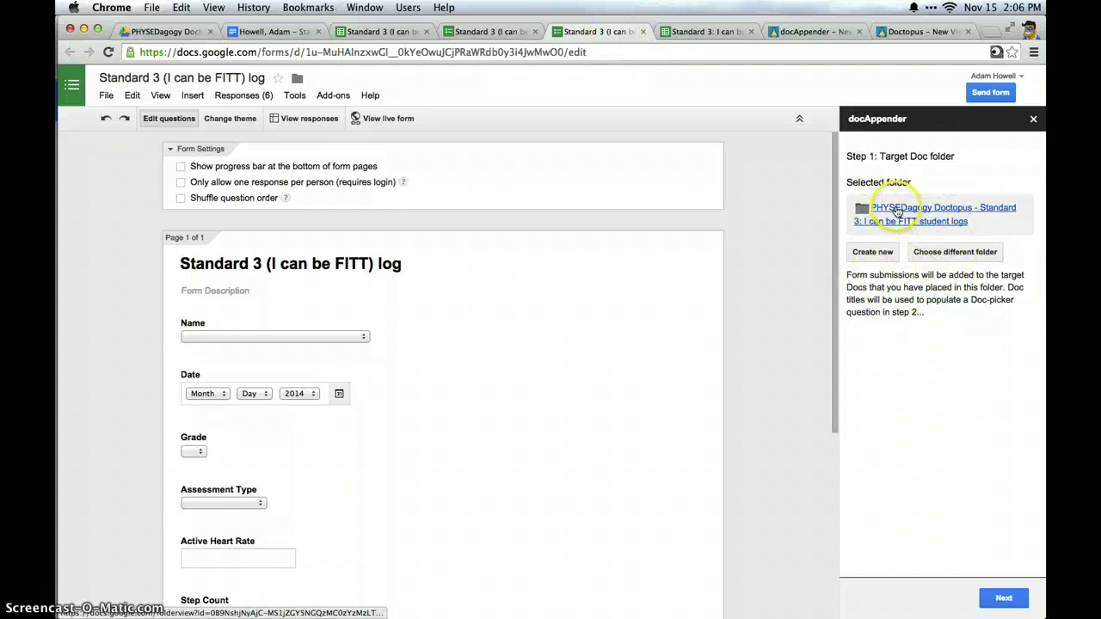
{"action": "left_click", "coordinate": [997, 597]}
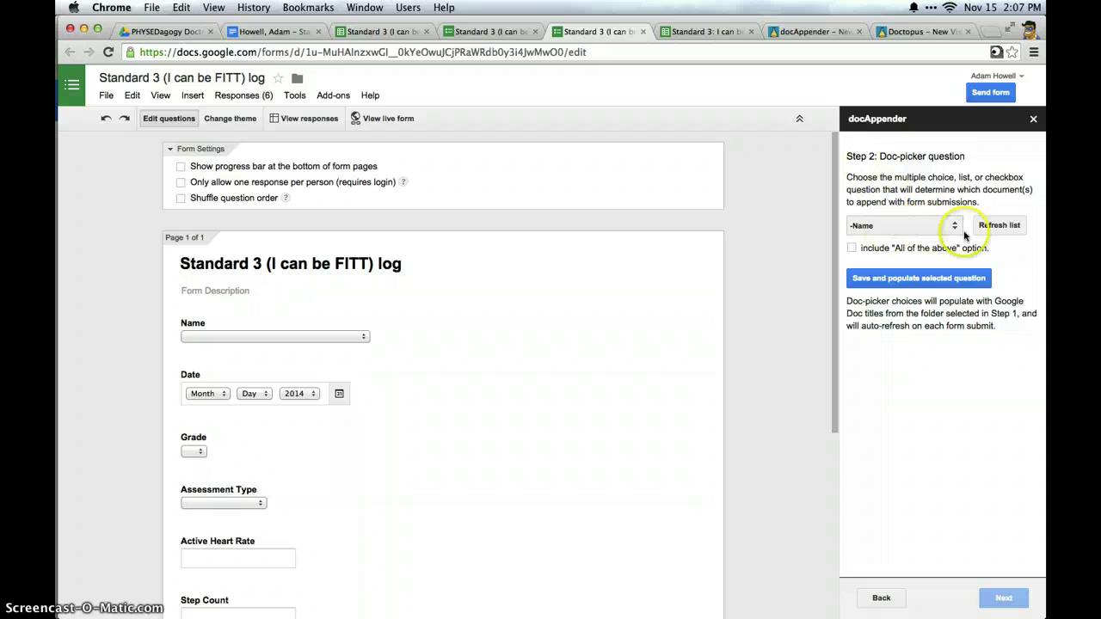
- Save Name as the doc-picker question, populating it with the five student log titles, and verify its choices
{"action": "left_click", "coordinate": [936, 281]}
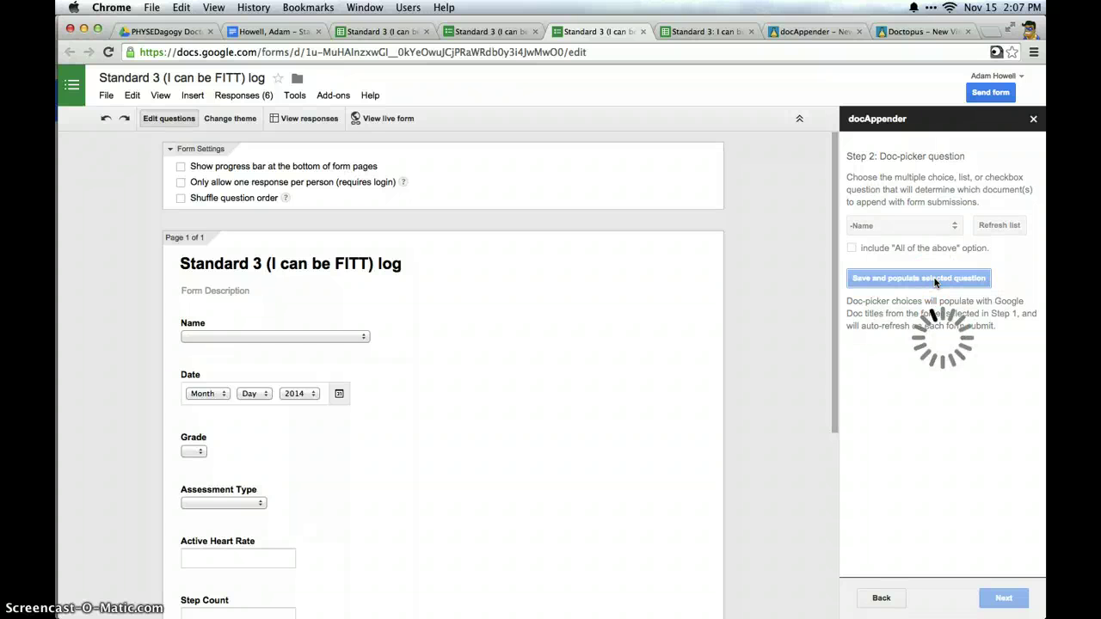
{"action": "mouse_move", "coordinate": [448, 352]}
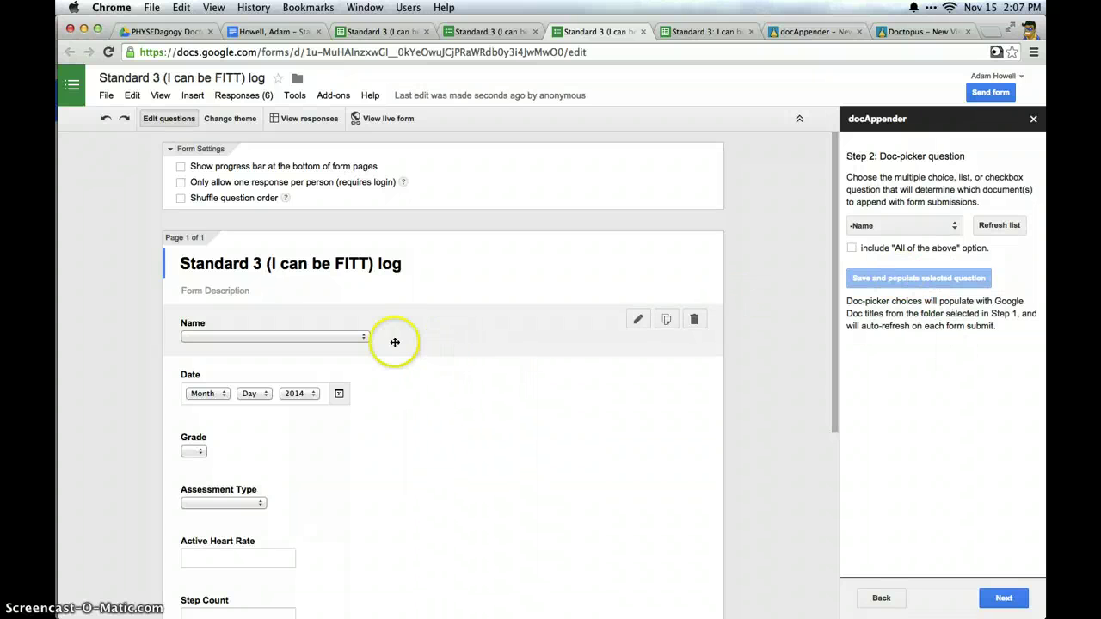
{"action": "left_click", "coordinate": [638, 318]}
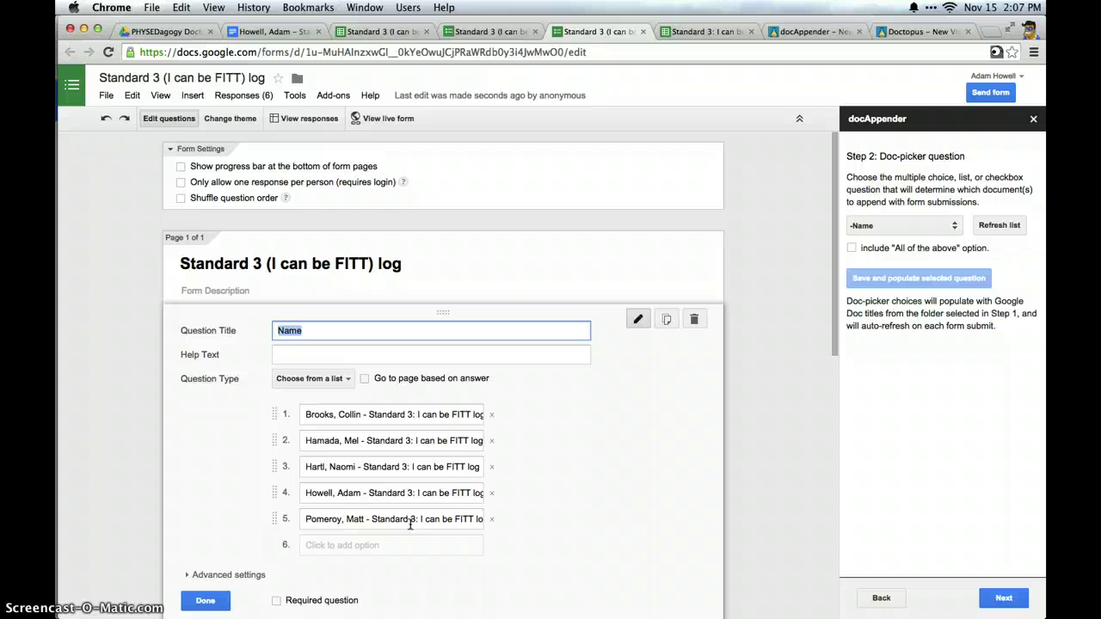
{"action": "left_click", "coordinate": [205, 601]}
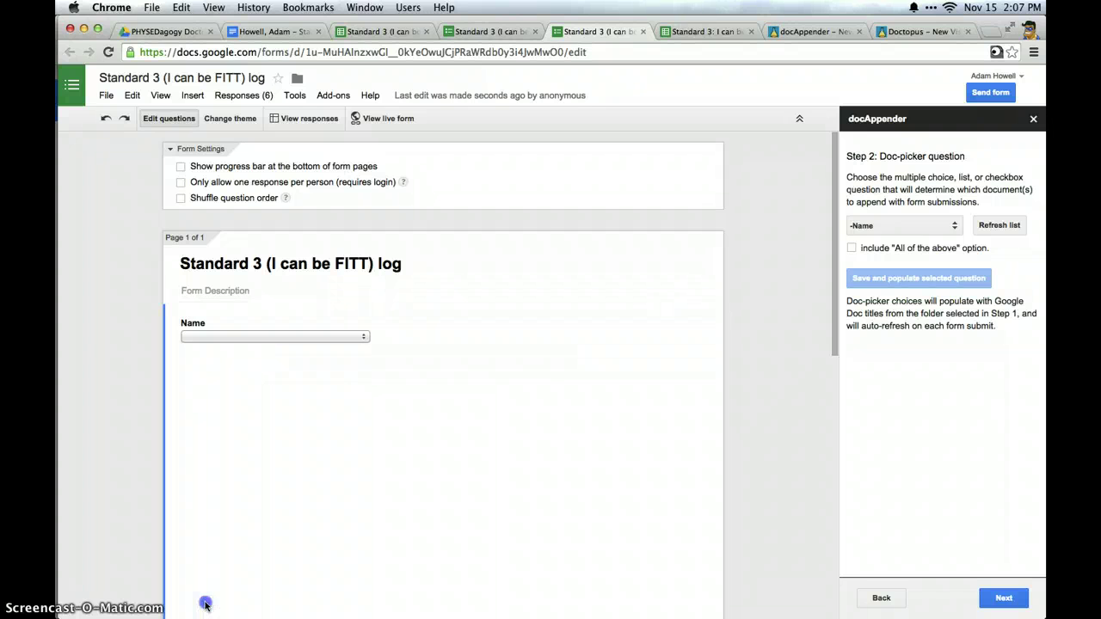
- Append Date through Comments as rows in a single horizontal table and save the docAppender settings
{"action": "left_click", "coordinate": [1004, 598]}
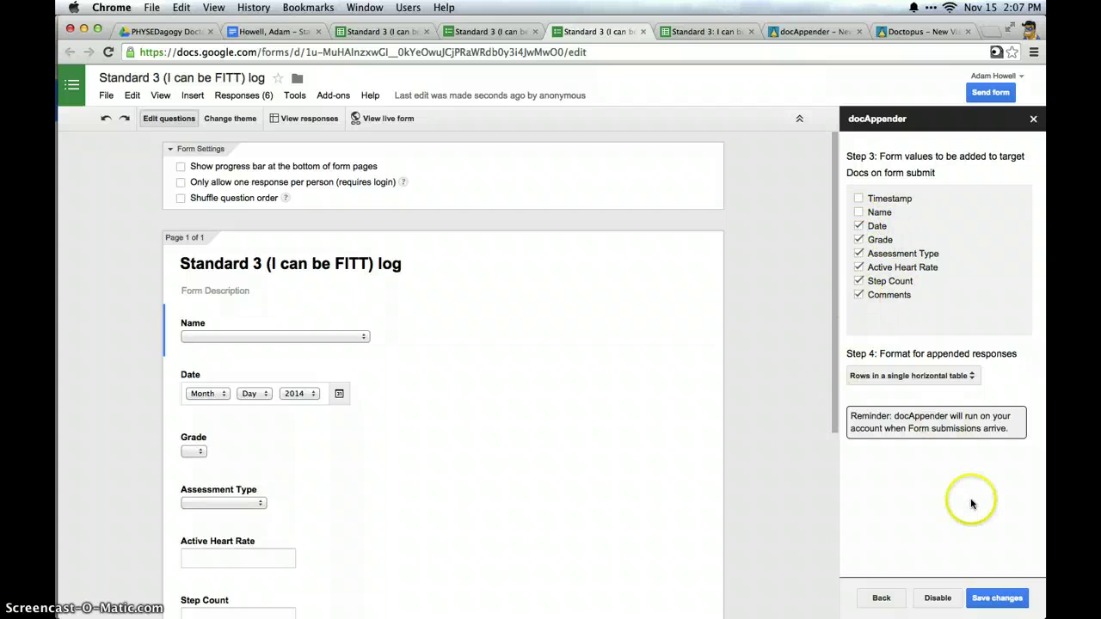
{"action": "left_click", "coordinate": [941, 375]}
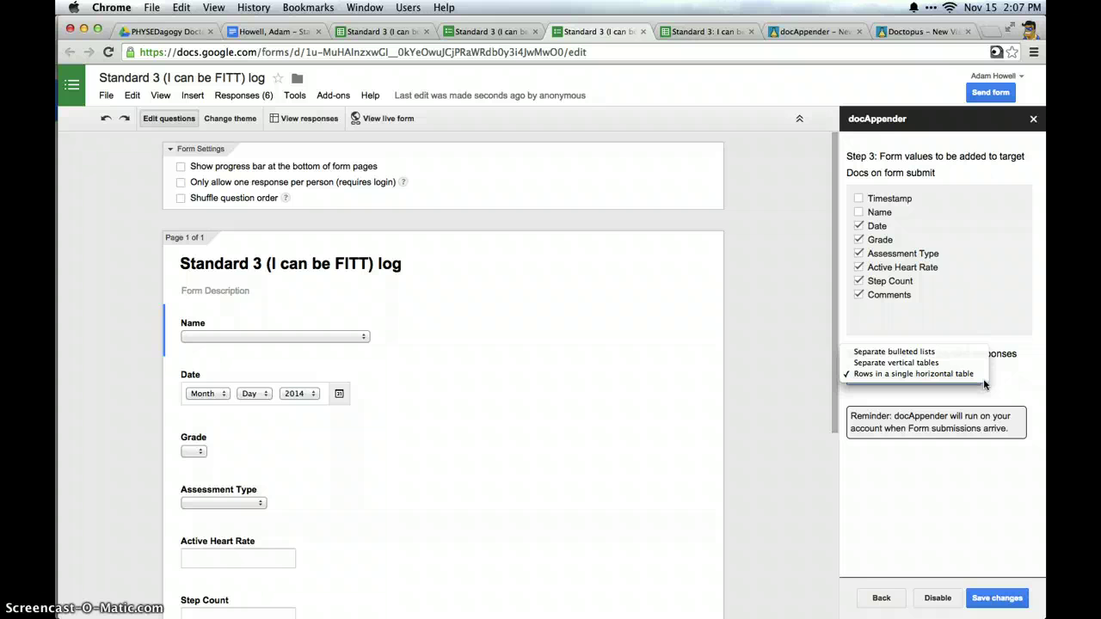
{"action": "left_click", "coordinate": [991, 602]}
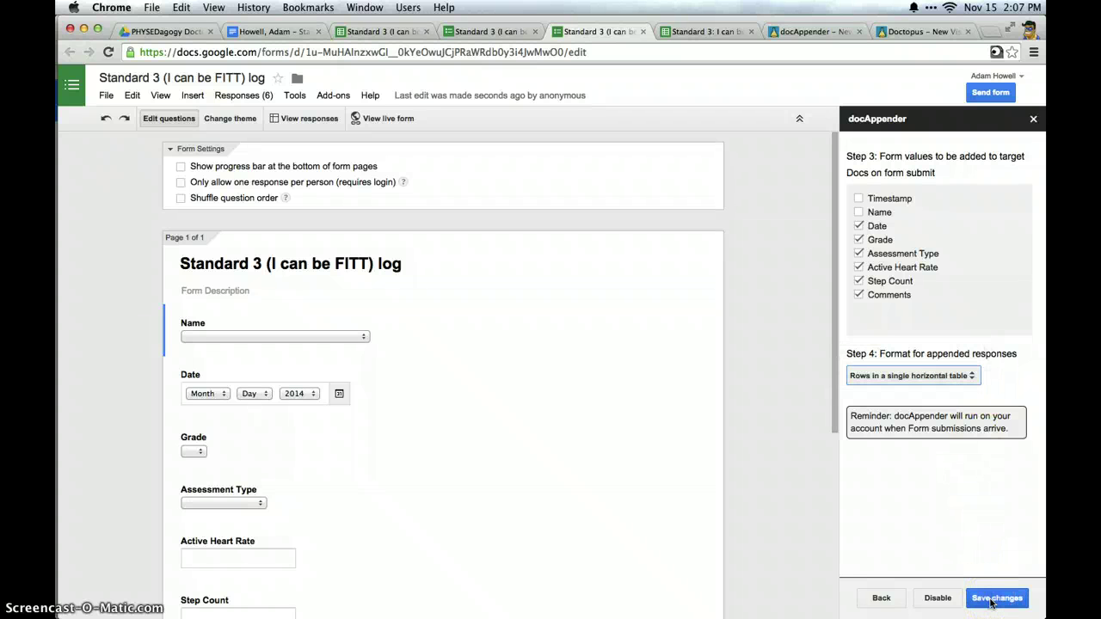
{"action": "left_click", "coordinate": [990, 602]}
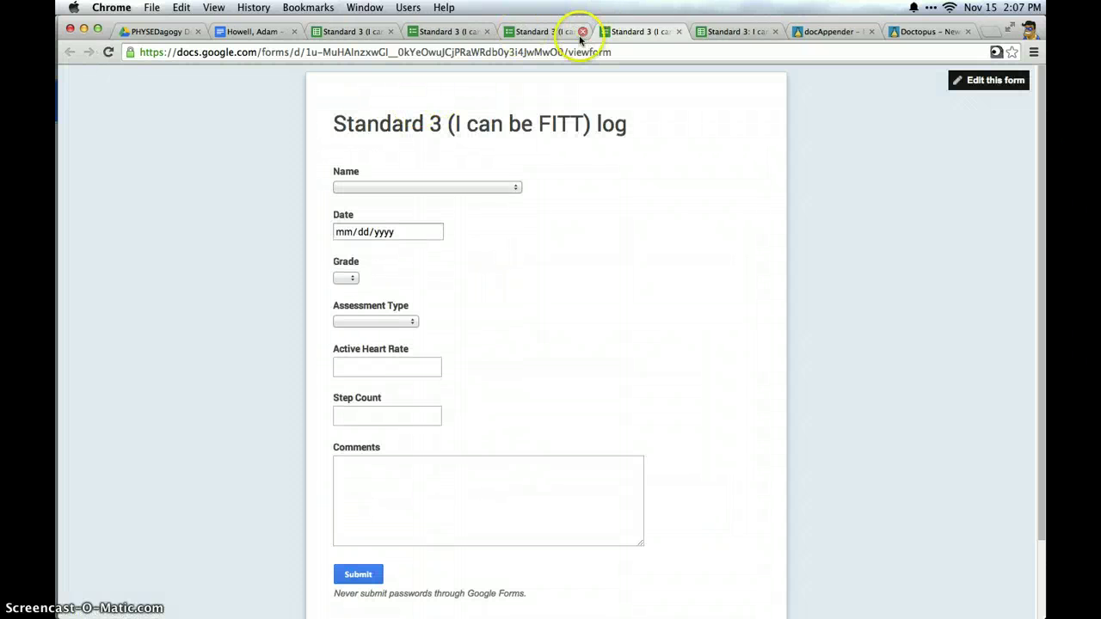
{"action": "left_click", "coordinate": [581, 34]}
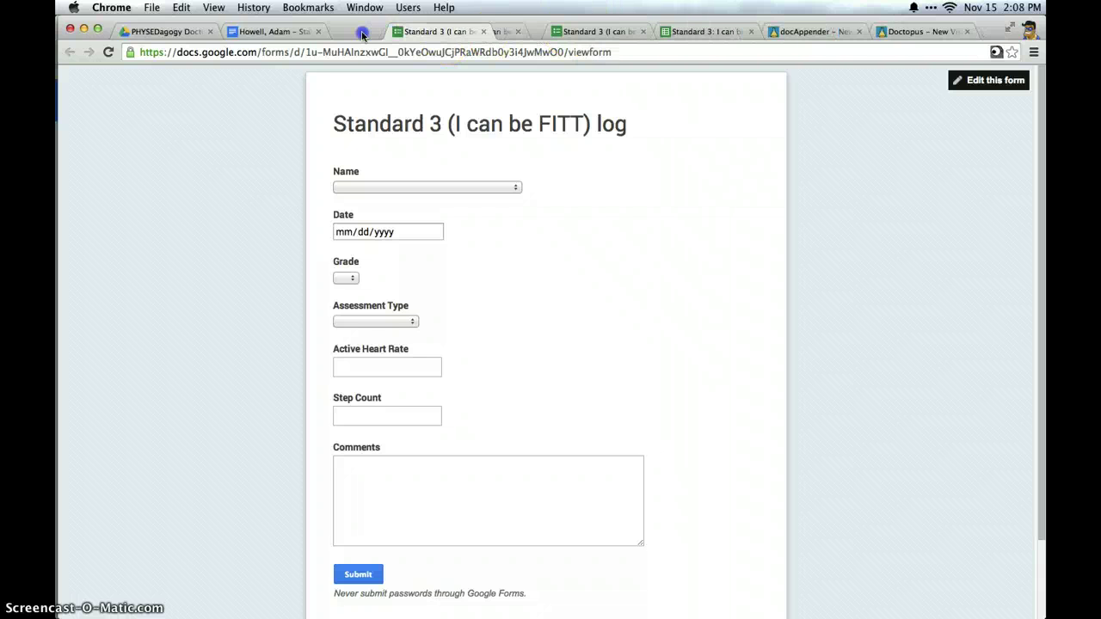
{"action": "left_click_drag", "start_coordinate": [353, 35], "coordinate": [354, 36]}
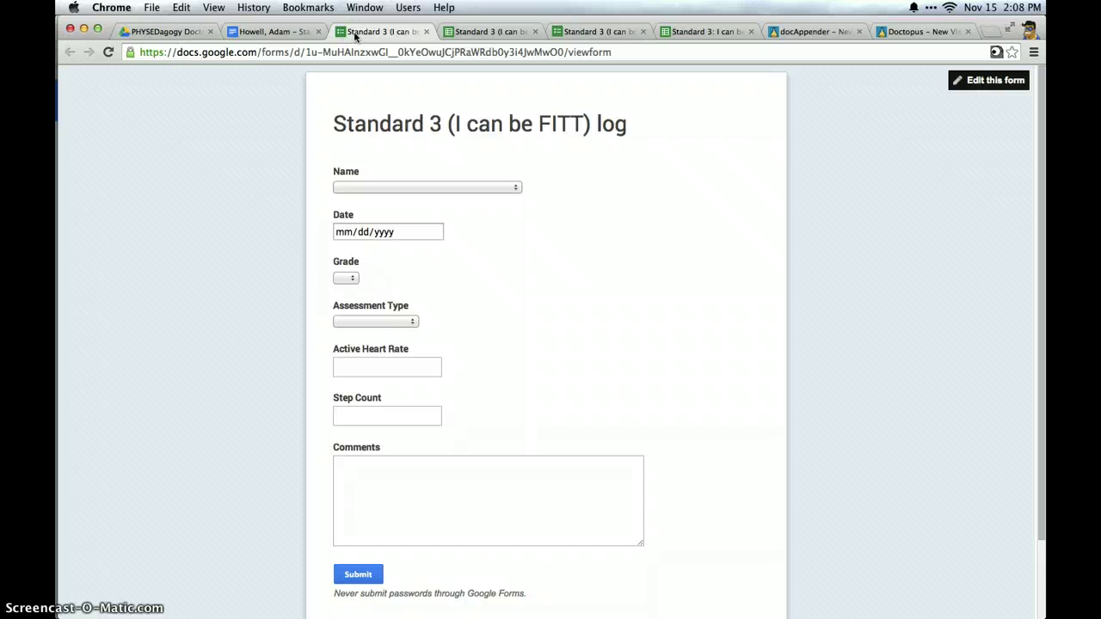
{"action": "left_click", "coordinate": [268, 33]}
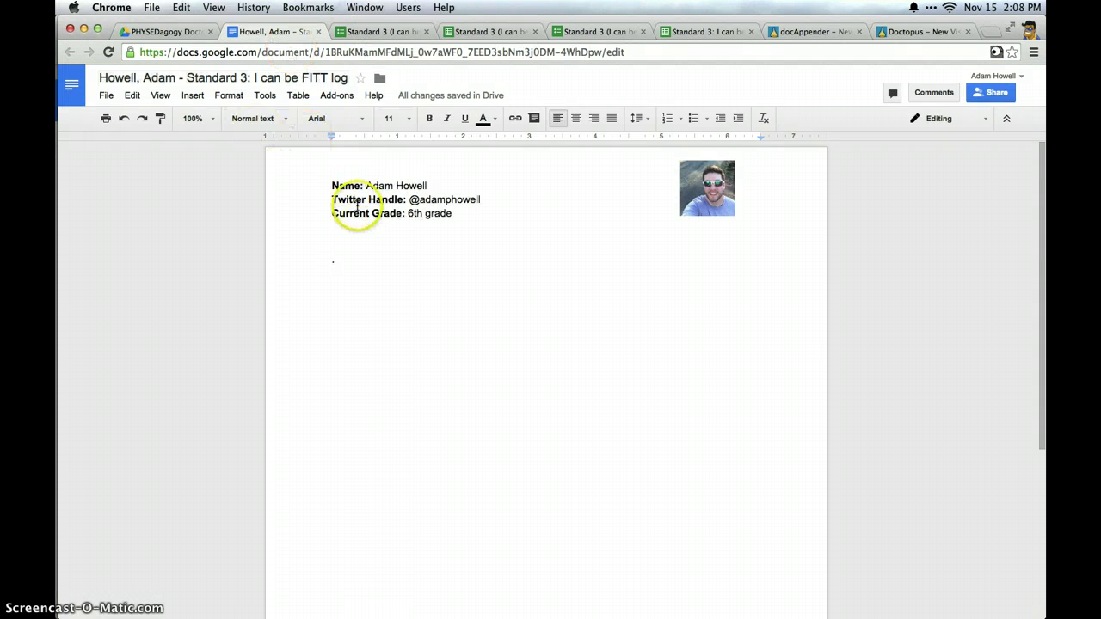
{"action": "left_click", "coordinate": [378, 32]}
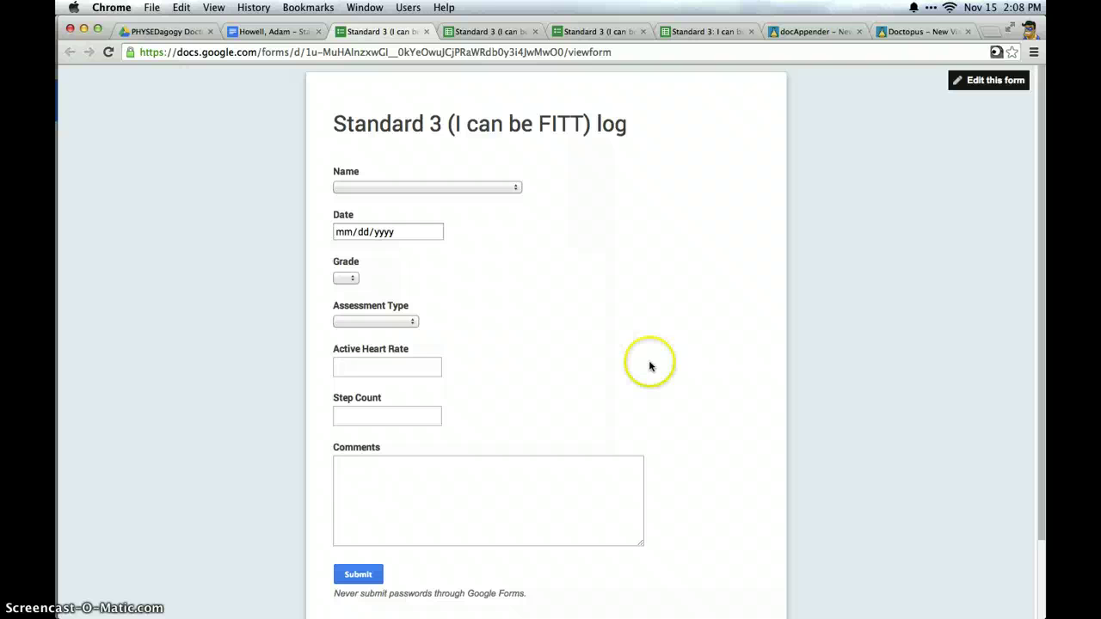
- Submit the student's log entry for November 15, 2014: grade 6, Heart Rate Check, active heart rate 175
{"action": "left_click", "coordinate": [509, 188]}
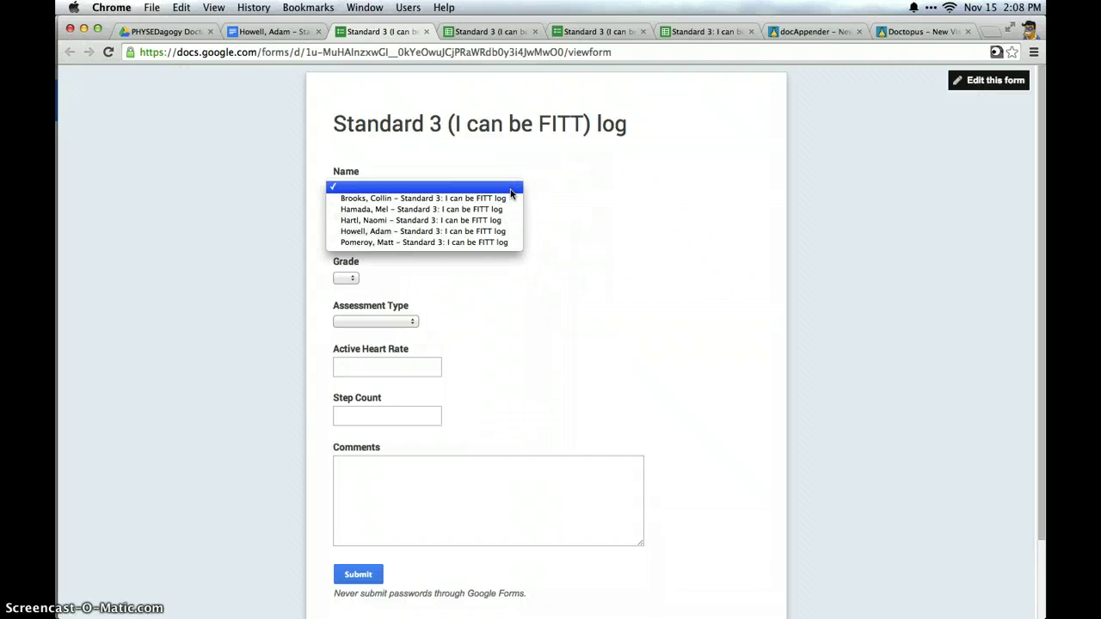
{"action": "left_click", "coordinate": [486, 231]}
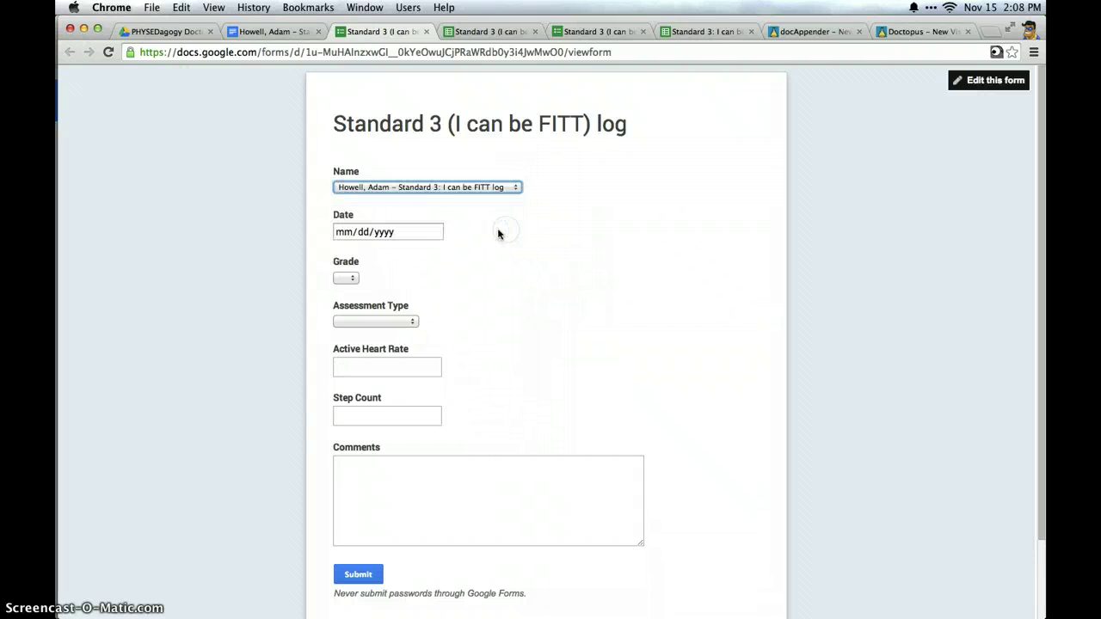
{"action": "left_click", "coordinate": [436, 232]}
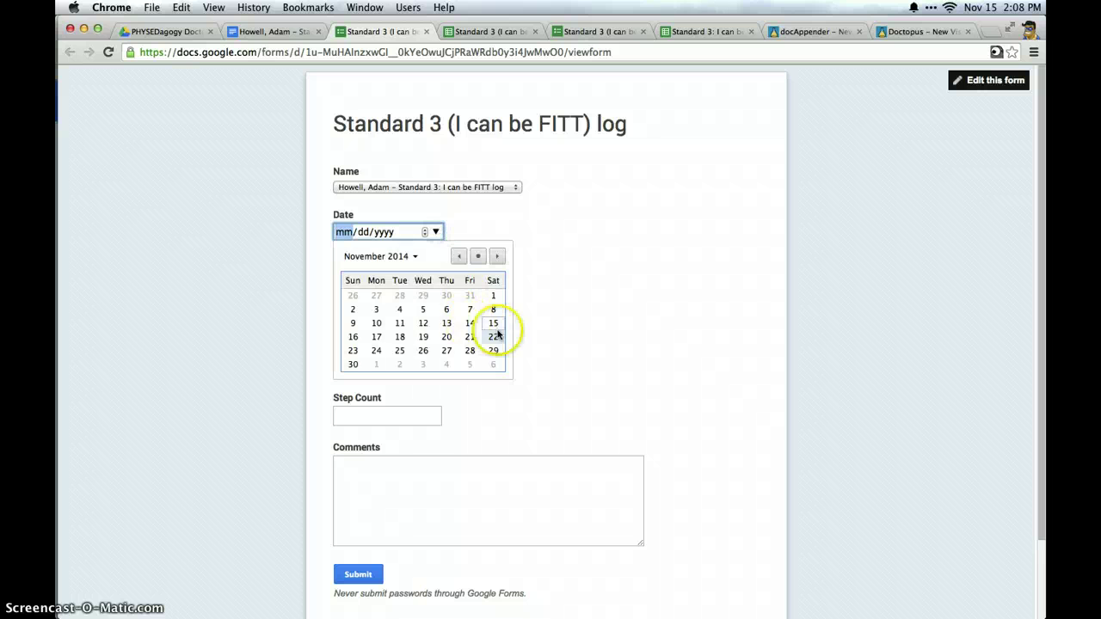
{"action": "left_click", "coordinate": [493, 324]}
{"action": "left_click", "coordinate": [376, 321]}
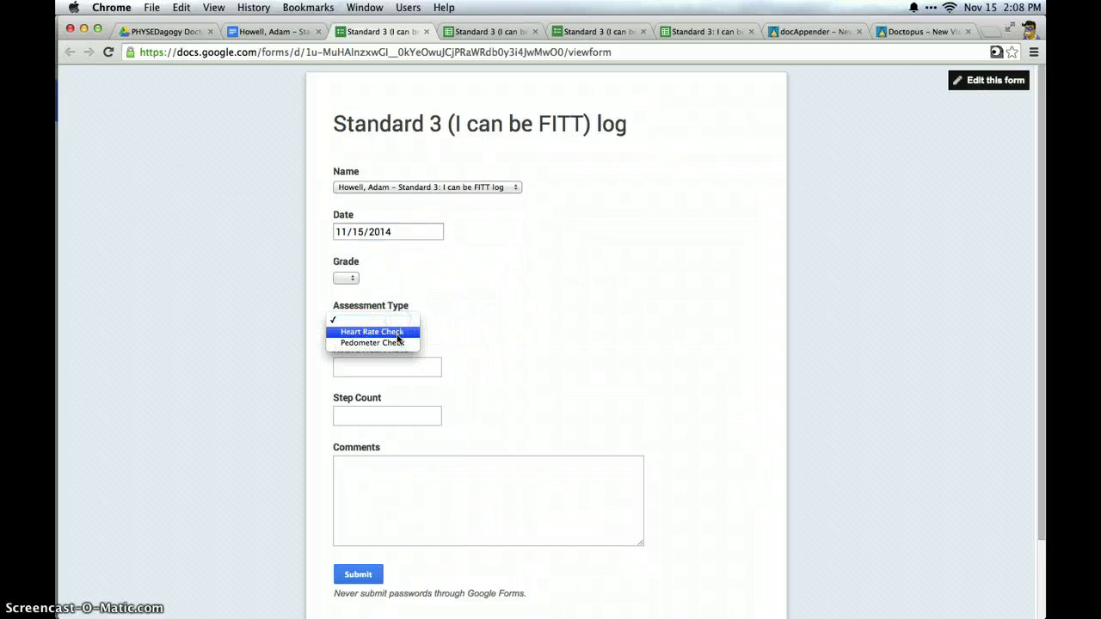
{"action": "left_click", "coordinate": [375, 331]}
{"action": "left_click", "coordinate": [350, 270]}
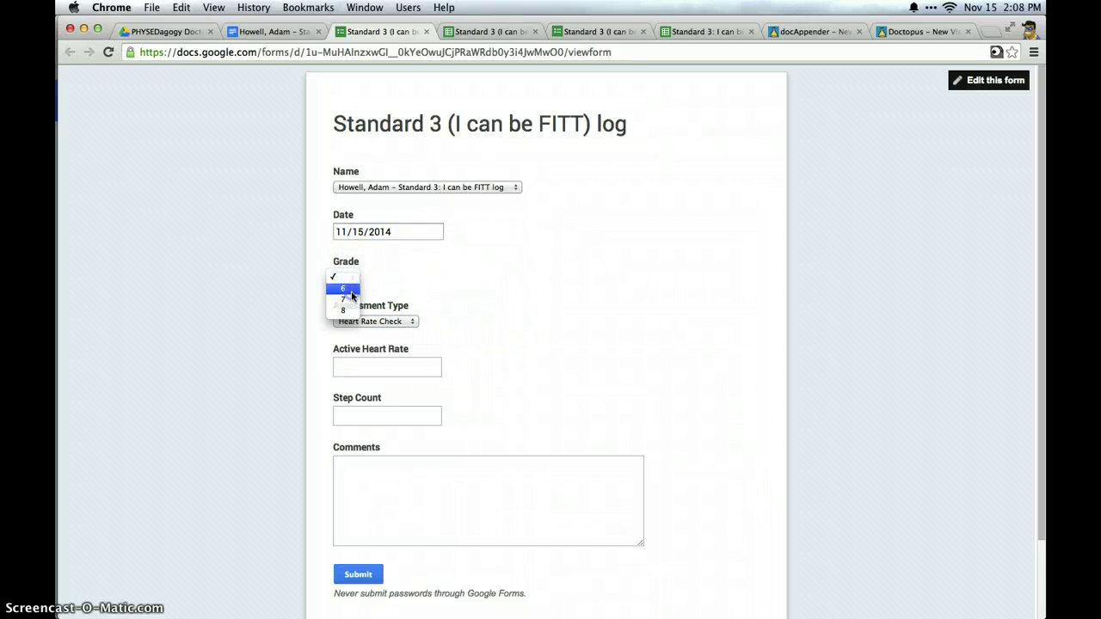
{"action": "left_click", "coordinate": [355, 323]}
{"action": "left_click", "coordinate": [367, 358]}
{"action": "type", "text": "175"}
{"action": "left_click", "coordinate": [661, 345]}
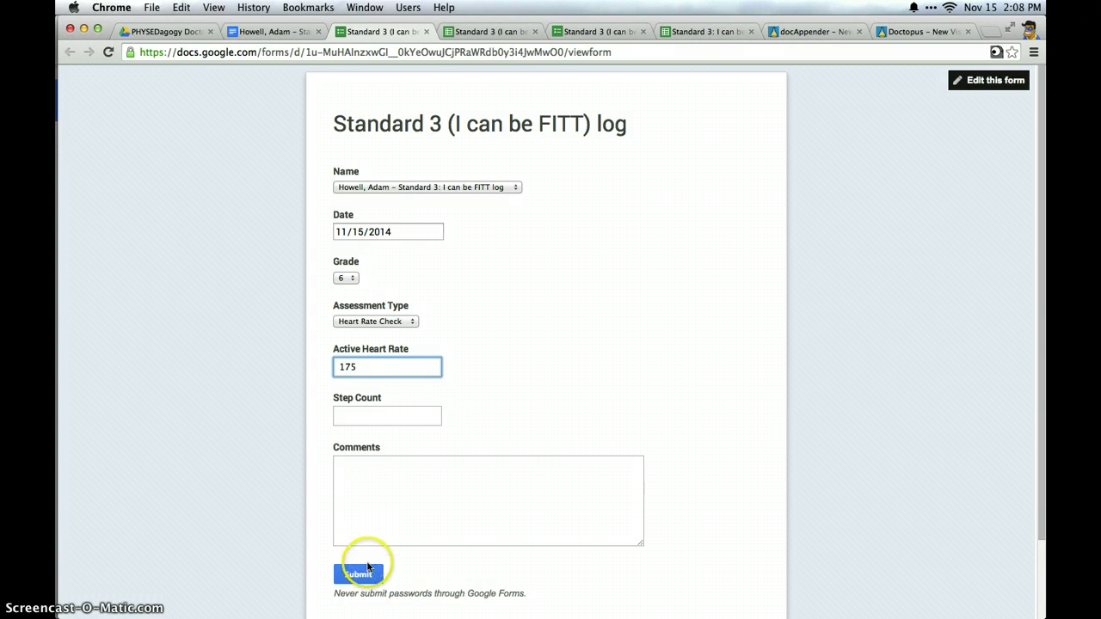
{"action": "left_click", "coordinate": [359, 574]}
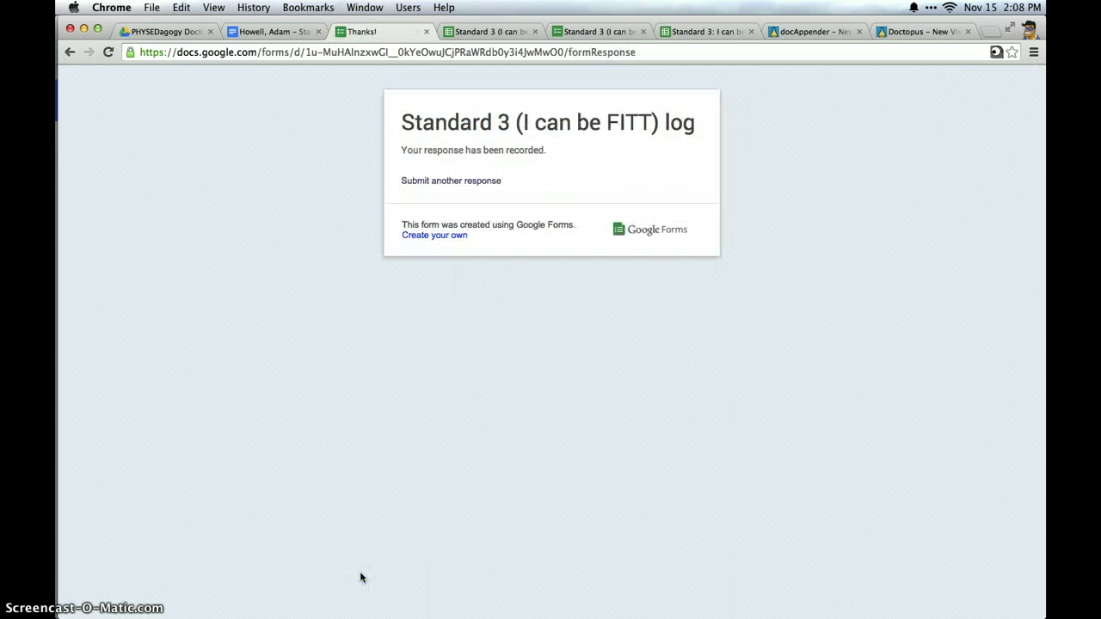
- Confirm the first submission appended a new row to the student's log document
{"action": "left_click", "coordinate": [444, 183]}
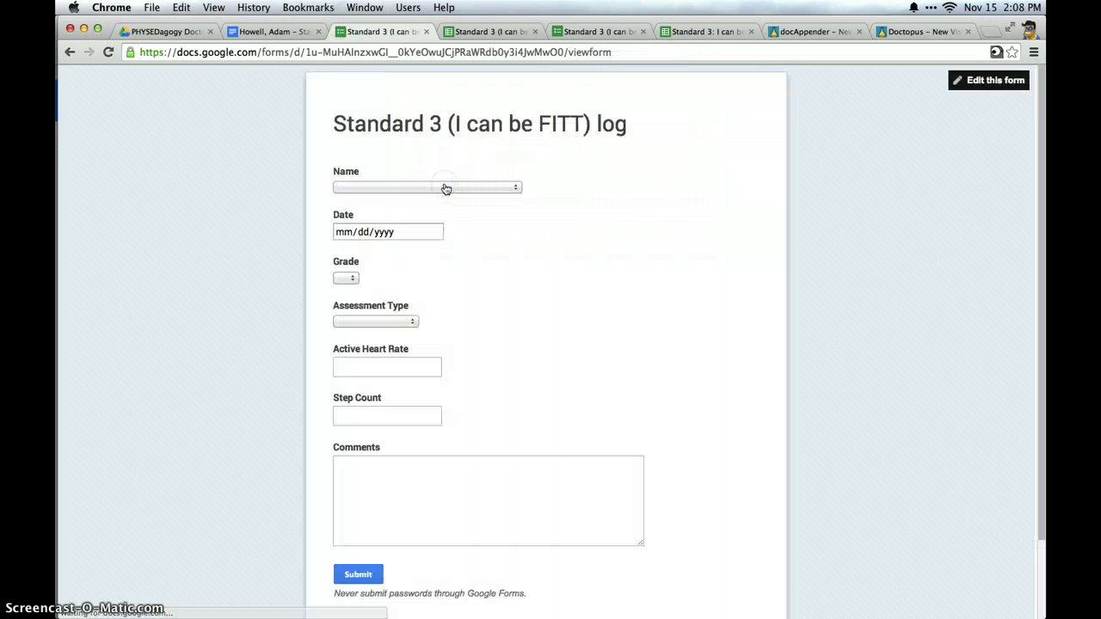
{"action": "left_click", "coordinate": [254, 32]}
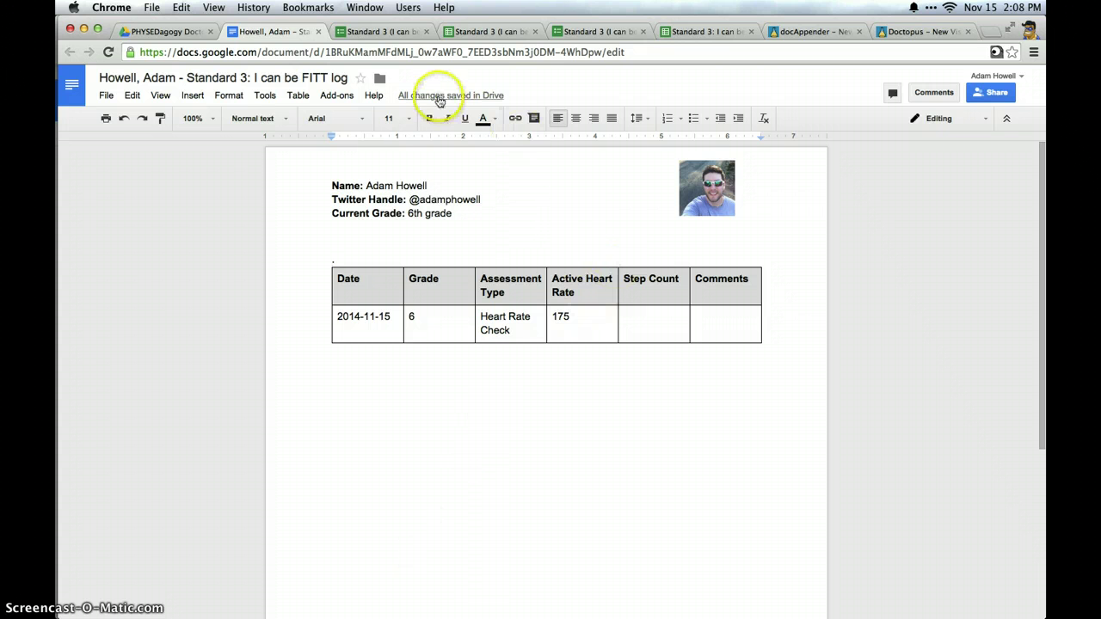
{"action": "left_click", "coordinate": [384, 31]}
- Submit a second entry dated November 16, 2014: grade 6, Heart Rate Check, heart rate 190
{"action": "left_click", "coordinate": [457, 186]}
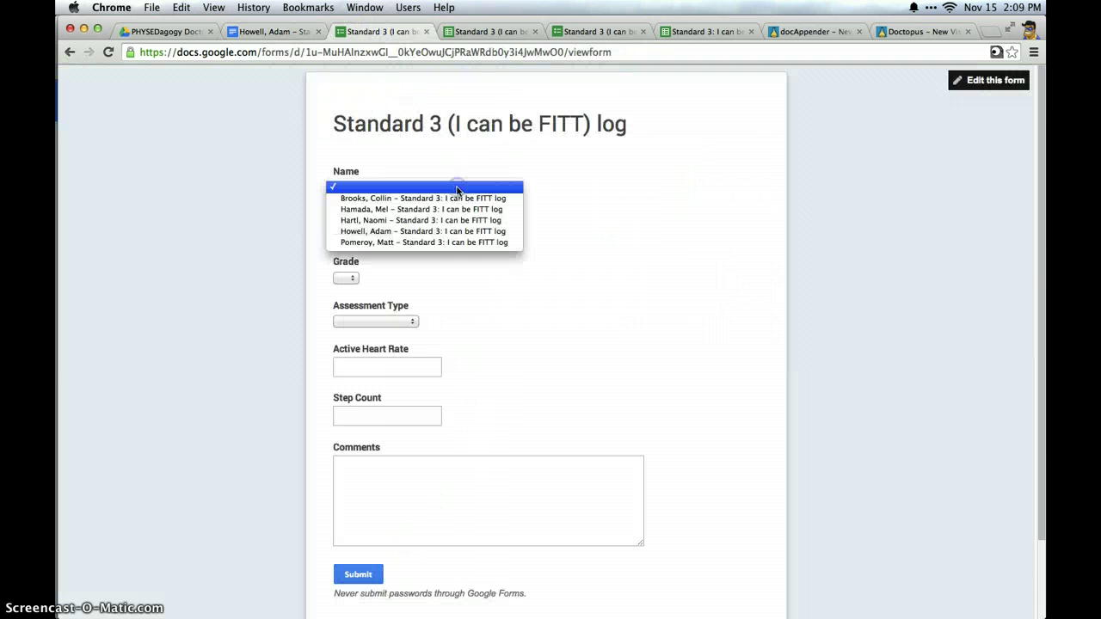
{"action": "left_click", "coordinate": [389, 232]}
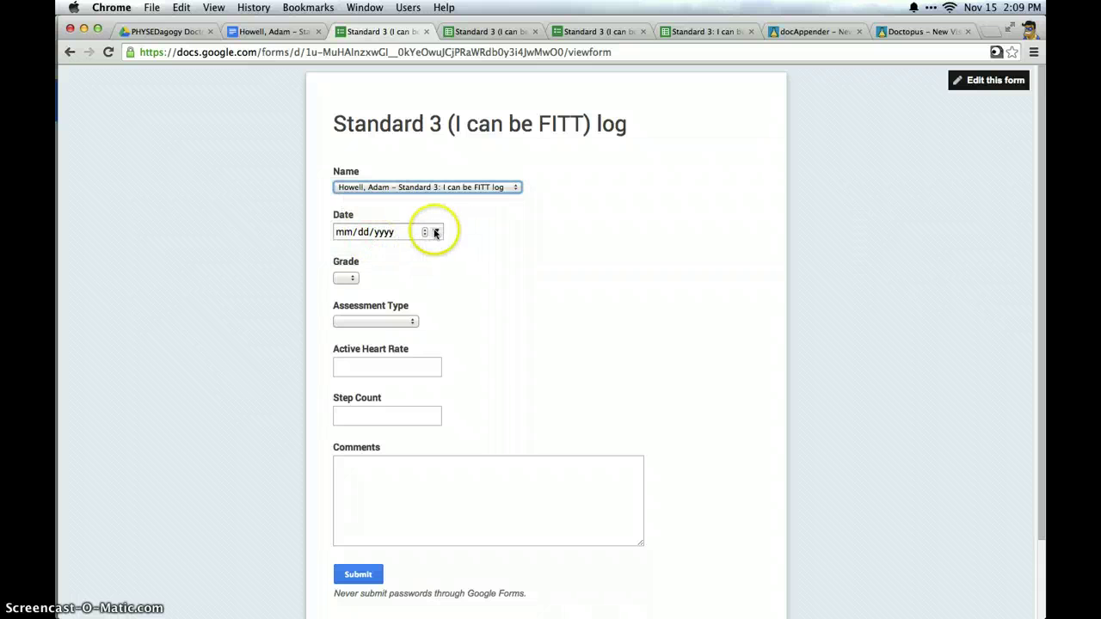
{"action": "left_click", "coordinate": [435, 232]}
{"action": "left_click", "coordinate": [352, 337]}
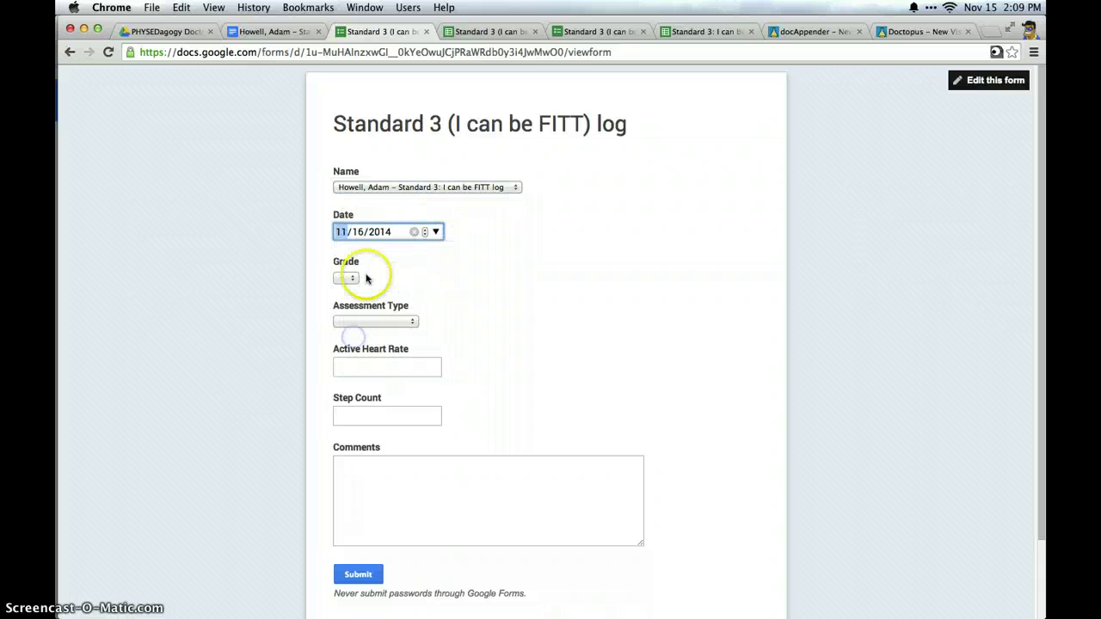
{"action": "left_click", "coordinate": [342, 278]}
{"action": "left_click", "coordinate": [342, 288]}
{"action": "left_click", "coordinate": [354, 321]}
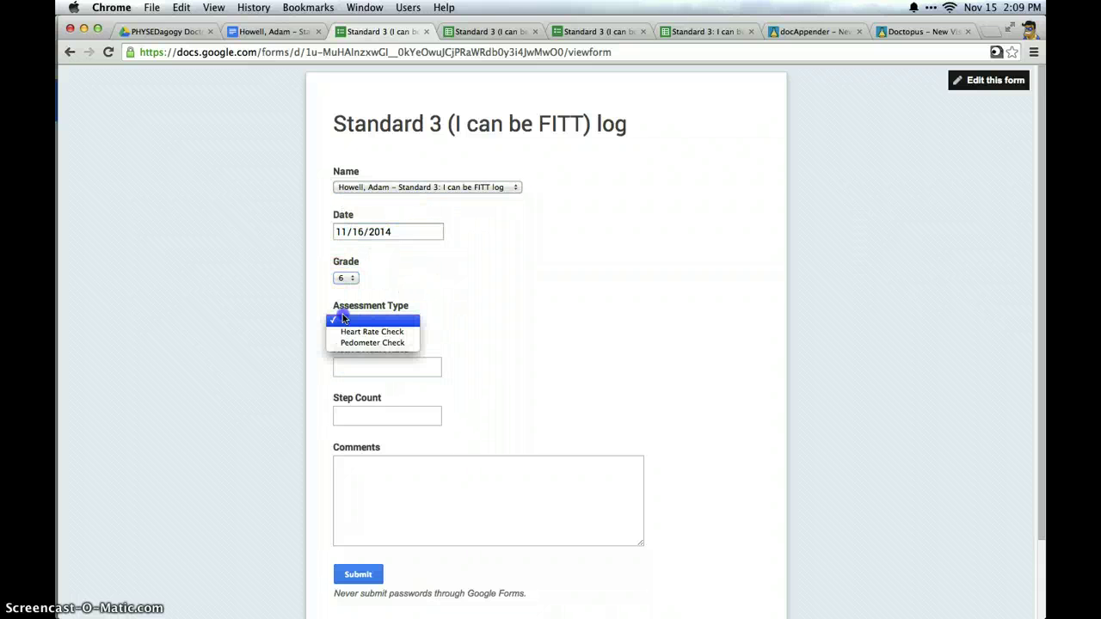
{"action": "left_click", "coordinate": [357, 332]}
{"action": "left_click", "coordinate": [364, 367]}
{"action": "type", "text": "190"}
{"action": "left_click", "coordinate": [353, 576]}
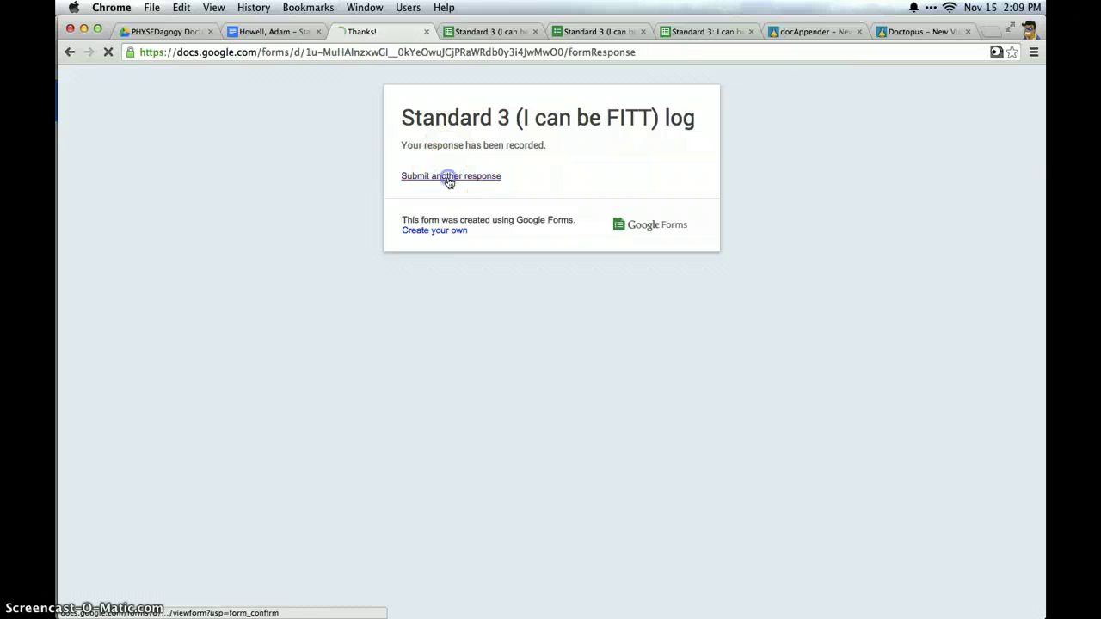
{"action": "left_click", "coordinate": [449, 176]}
- Submit a November 17, 2014 entry (grade 6, Heart Rate Check, heart rate 210) and view the log document
{"action": "left_click", "coordinate": [437, 188]}
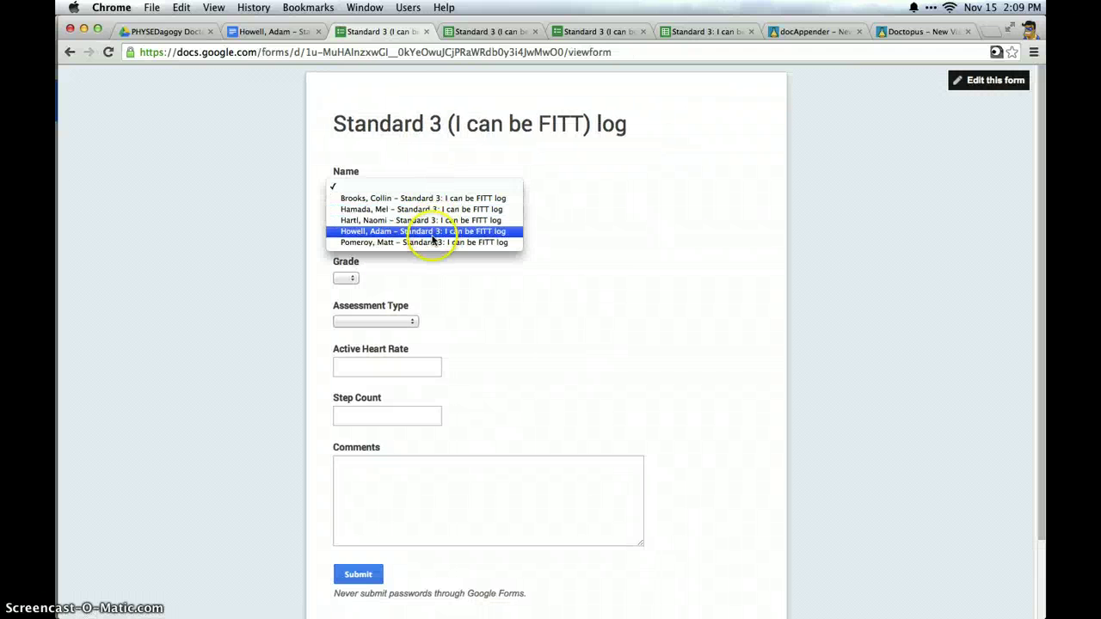
{"action": "left_click", "coordinate": [433, 232]}
{"action": "left_click", "coordinate": [387, 232]}
{"action": "left_click", "coordinate": [435, 231]}
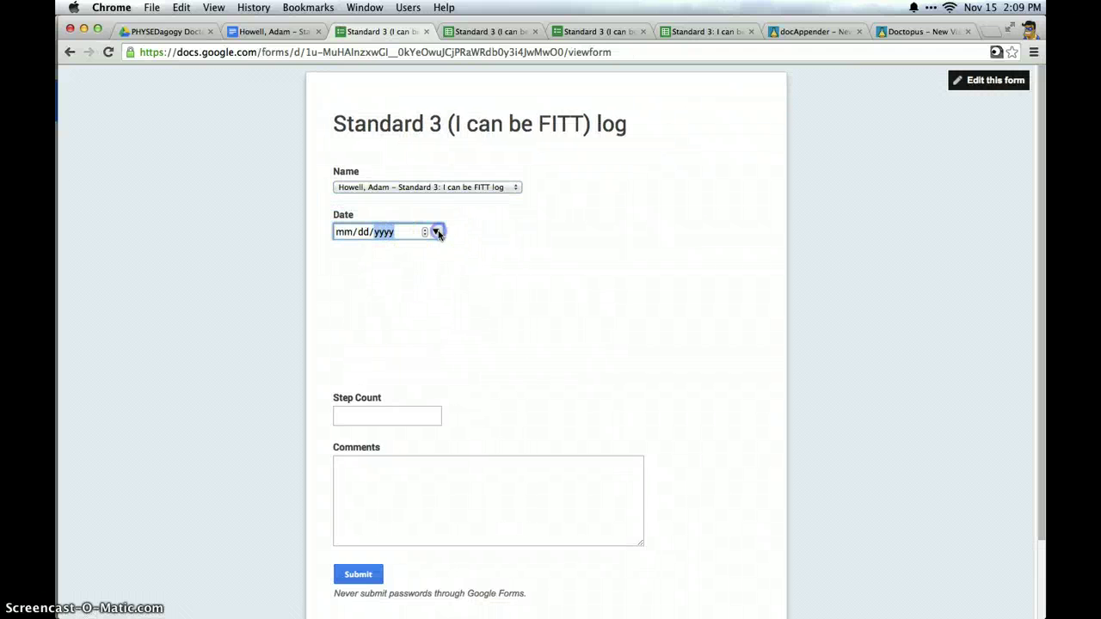
{"action": "left_click", "coordinate": [376, 337]}
{"action": "left_click", "coordinate": [345, 277]}
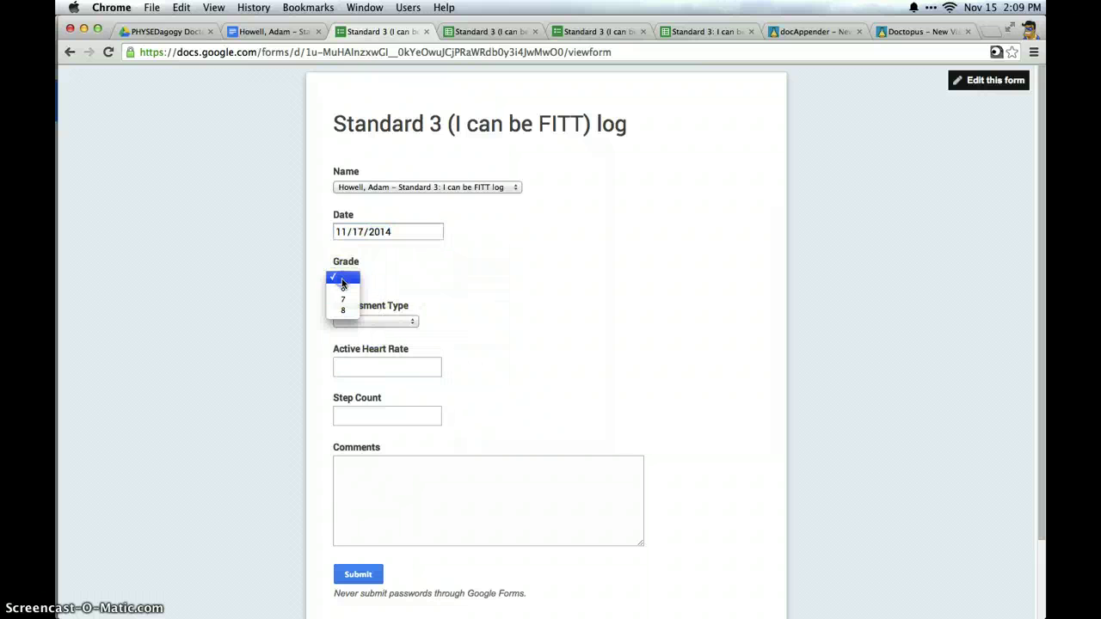
{"action": "left_click", "coordinate": [342, 289]}
{"action": "left_click", "coordinate": [358, 322]}
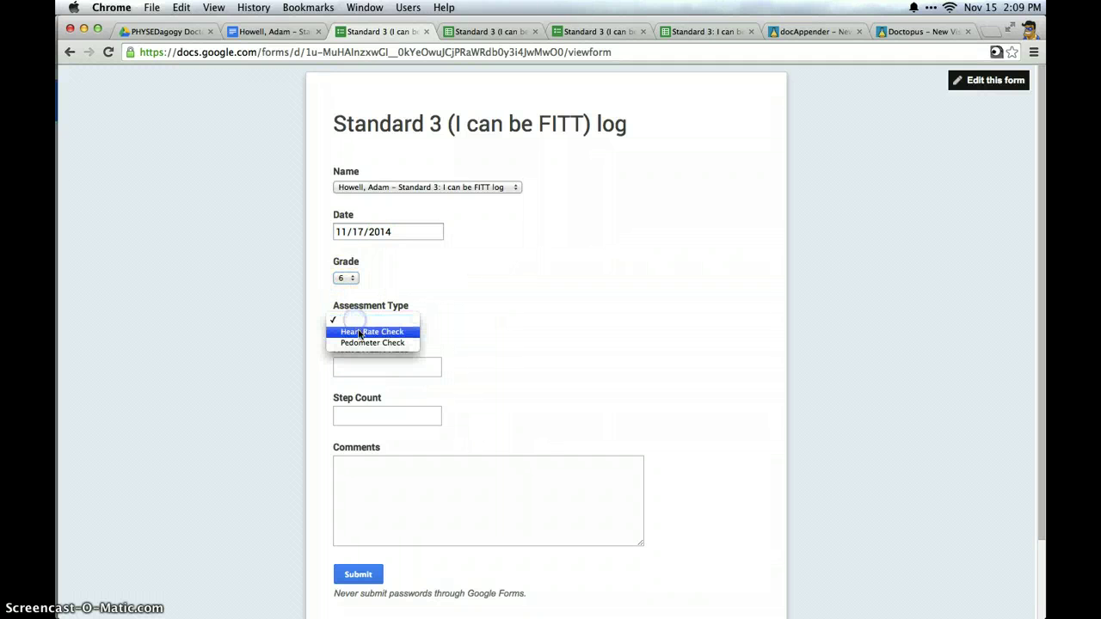
{"action": "left_click", "coordinate": [359, 332]}
{"action": "left_click", "coordinate": [364, 367]}
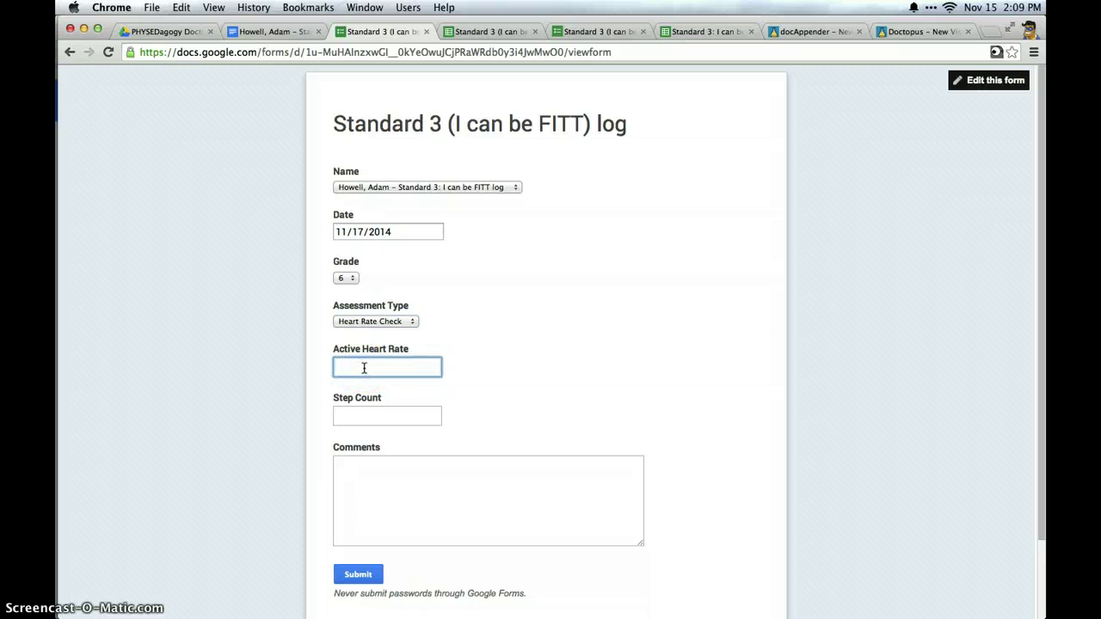
{"action": "type", "text": "210"}
{"action": "key", "text": "Tab"}
{"action": "key", "text": "Tab"}
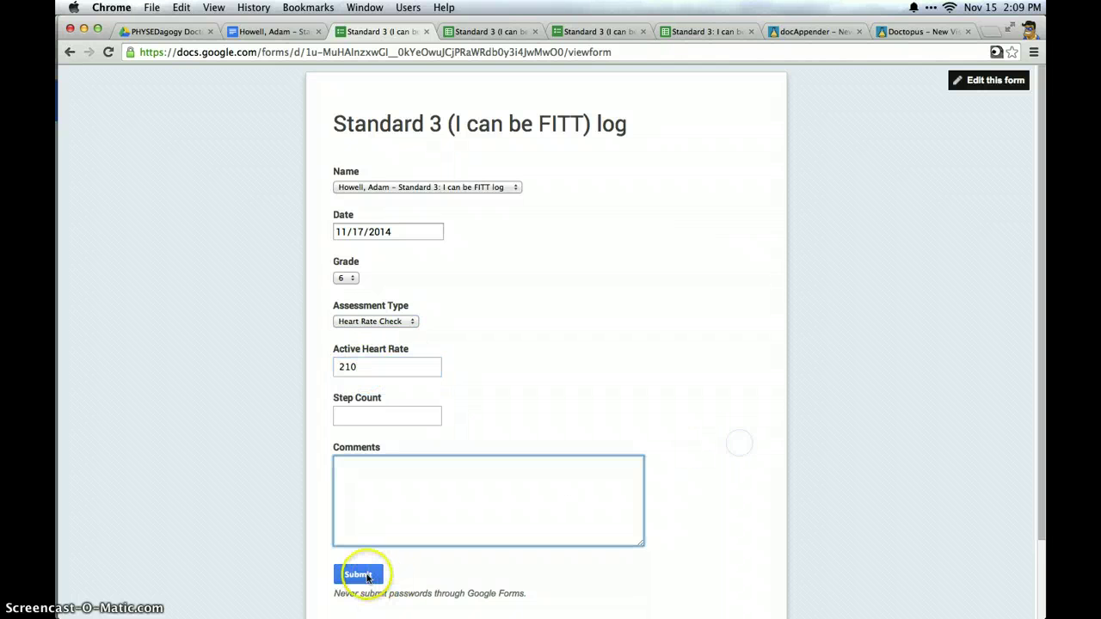
{"action": "left_click", "coordinate": [359, 575]}
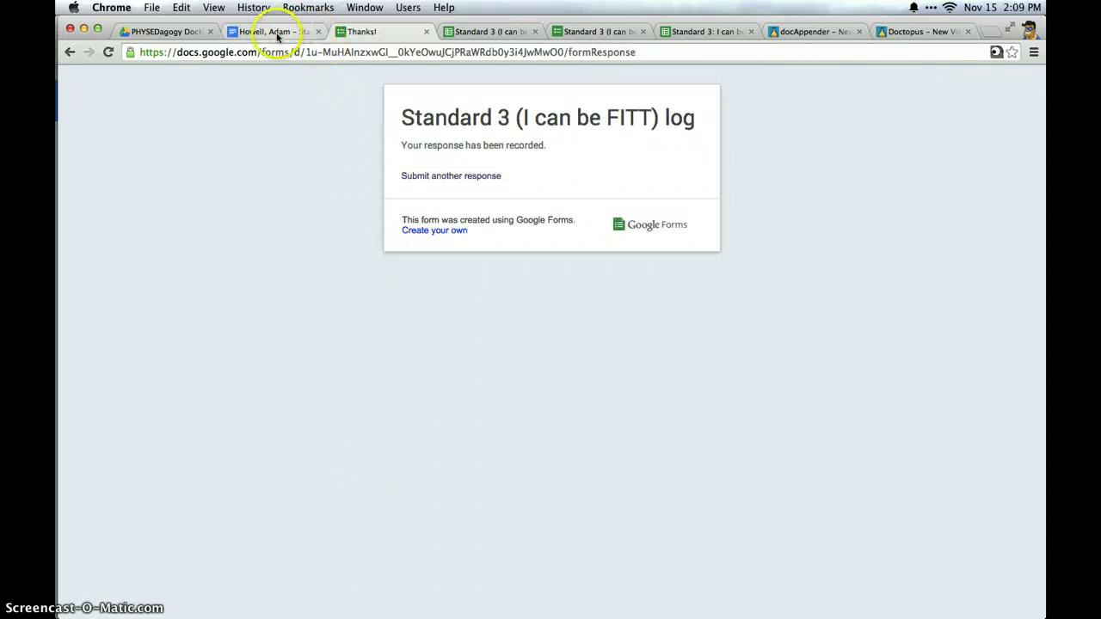
{"action": "left_click", "coordinate": [277, 32]}
{"action": "left_click", "coordinate": [425, 439]}
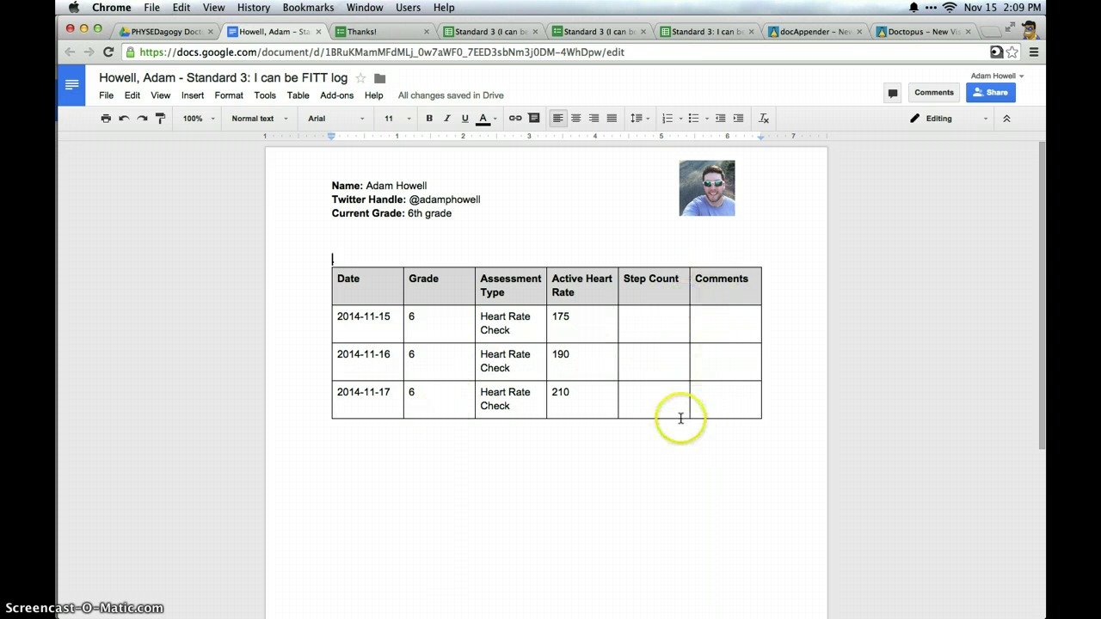
- Switch to the PHYSEDagogy Doctopus Drive window and open the student's Standard 3 FITT log file
{"action": "left_click", "coordinate": [374, 9]}
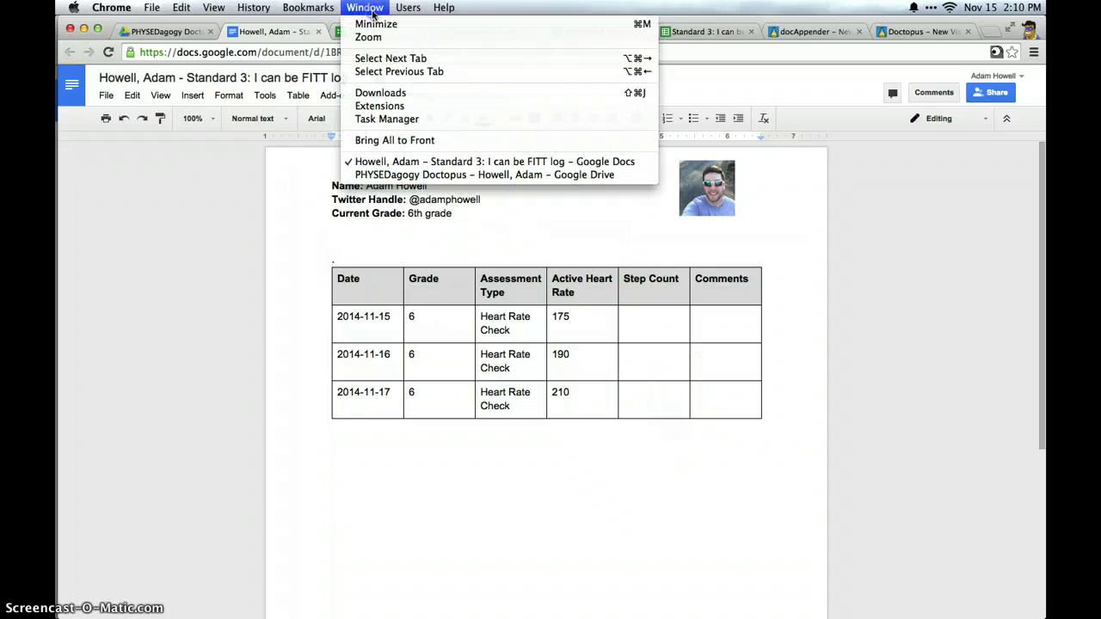
{"action": "left_click", "coordinate": [413, 174]}
{"action": "left_click", "coordinate": [346, 346]}
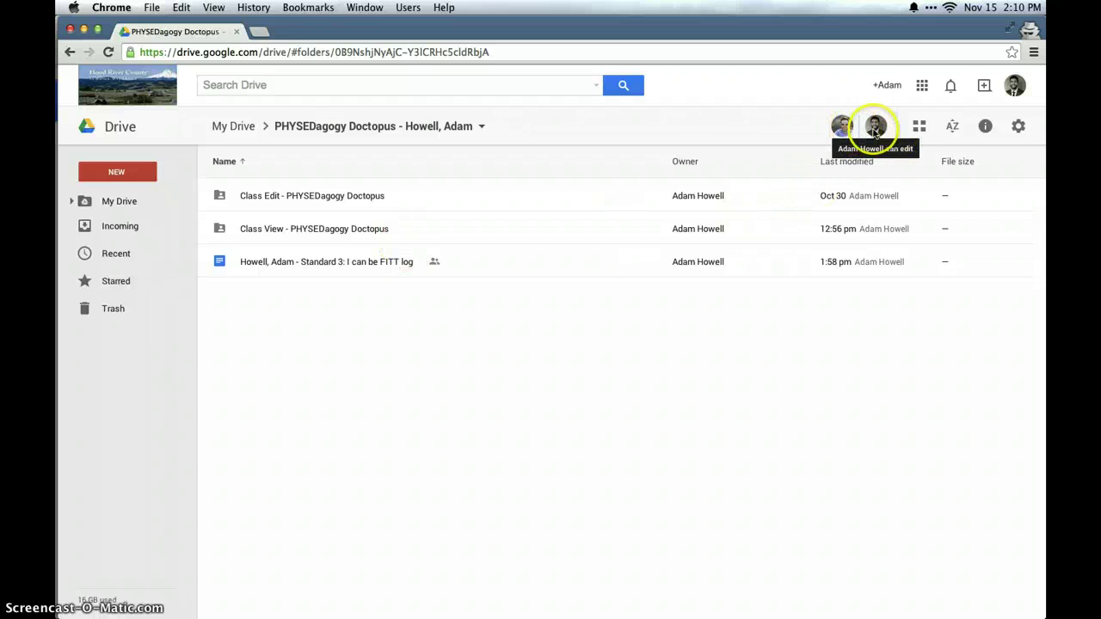
{"action": "double_click", "coordinate": [320, 262]}
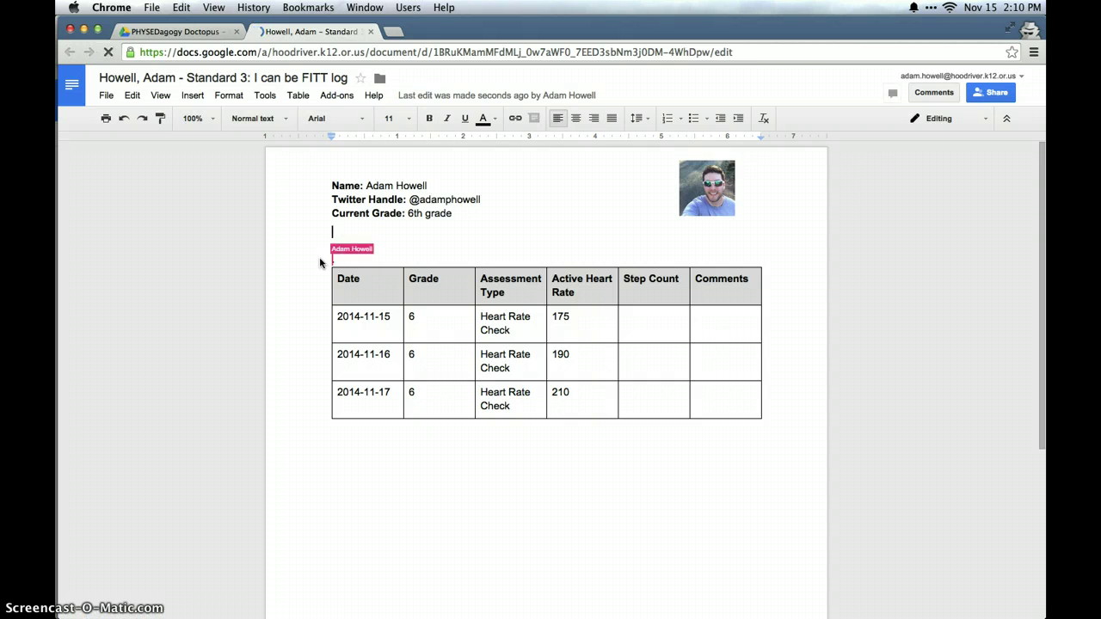
- In the other log document, write 'Good work today!' in the first Comments cell
{"action": "left_click", "coordinate": [365, 7]}
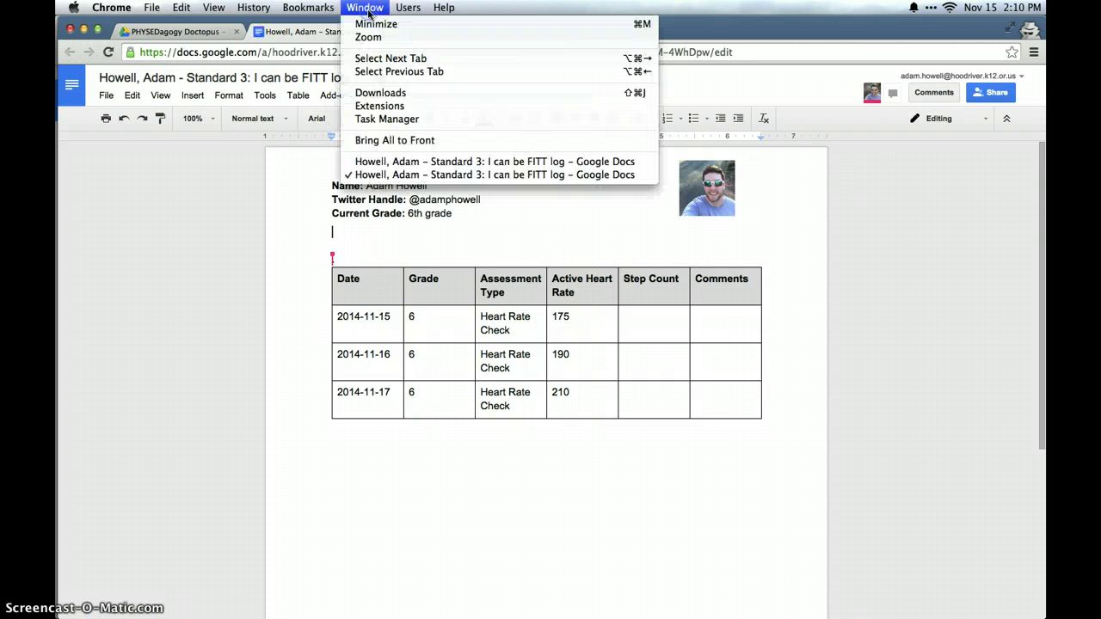
{"action": "left_click", "coordinate": [402, 162]}
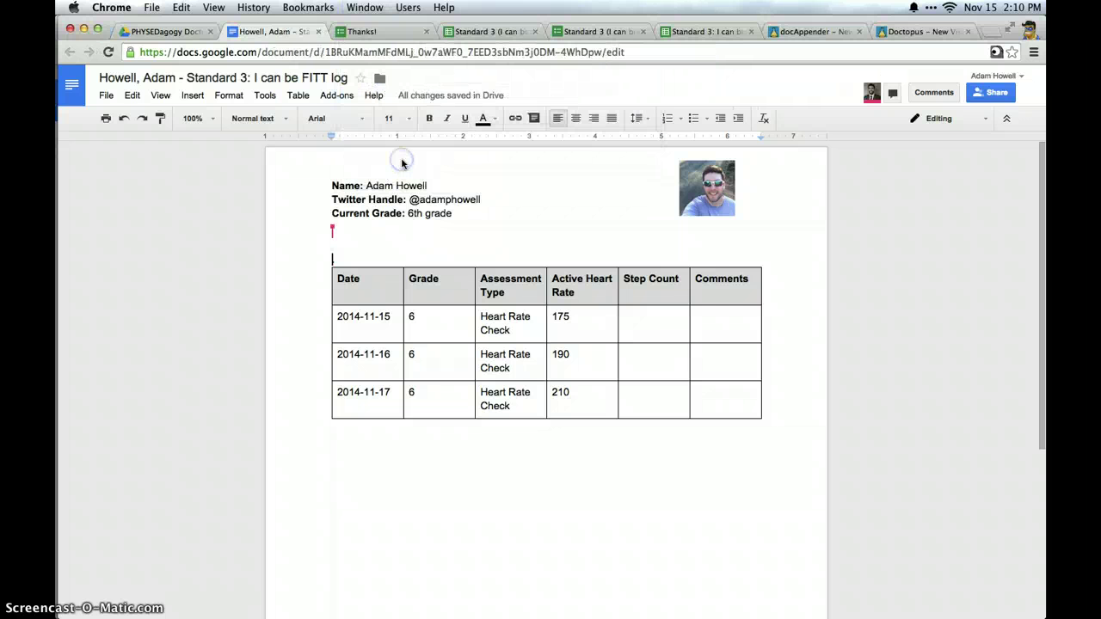
{"action": "left_click", "coordinate": [725, 324]}
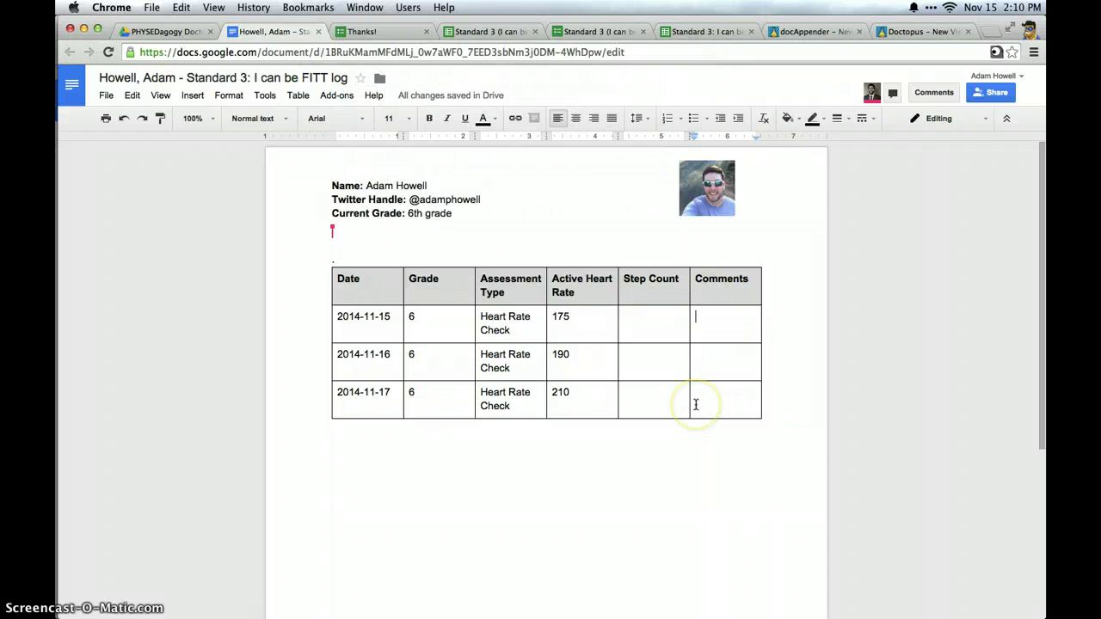
{"action": "type", "text": "Good work today!"}
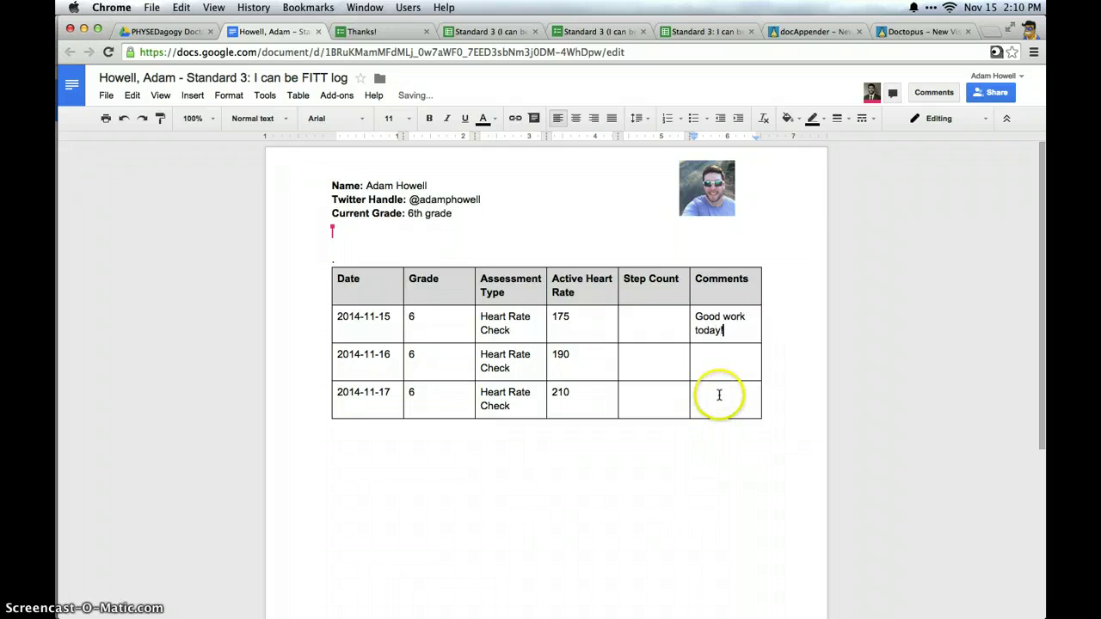
- Add 'シ WOW! What a great workout!' to the last row's Comments cell, finding シ via Special characters
{"action": "left_click", "coordinate": [717, 394]}
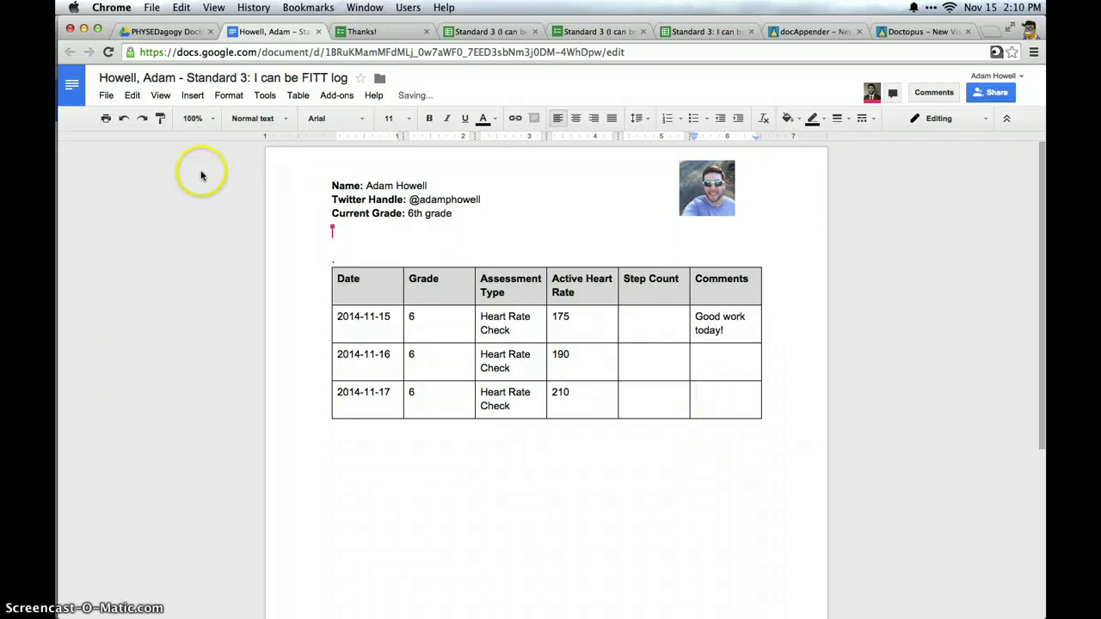
{"action": "left_click", "coordinate": [192, 96]}
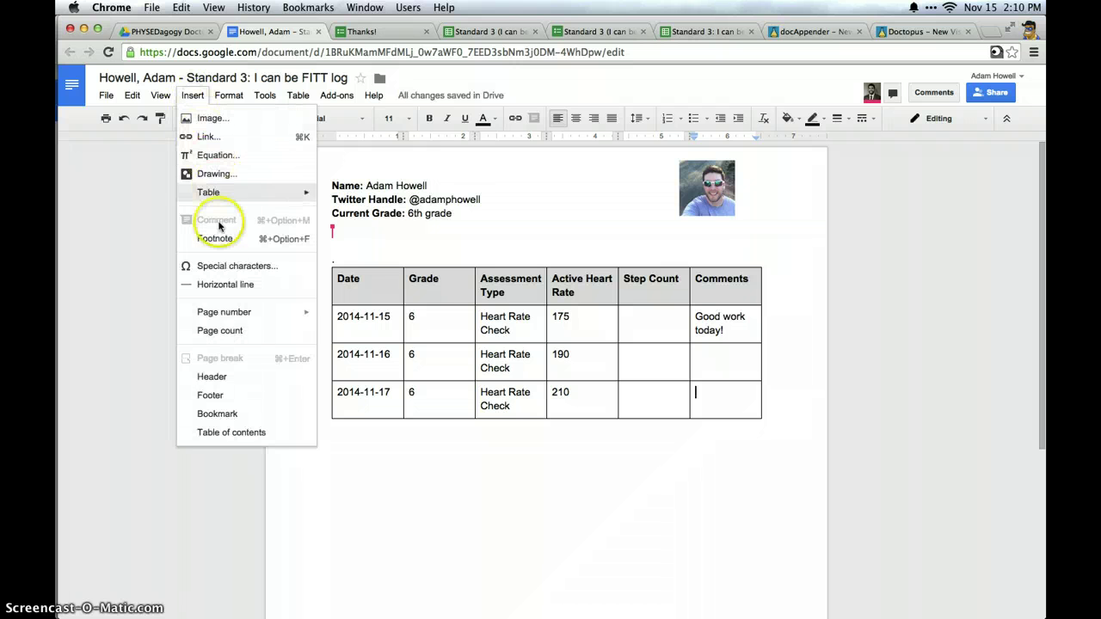
{"action": "left_click", "coordinate": [224, 265]}
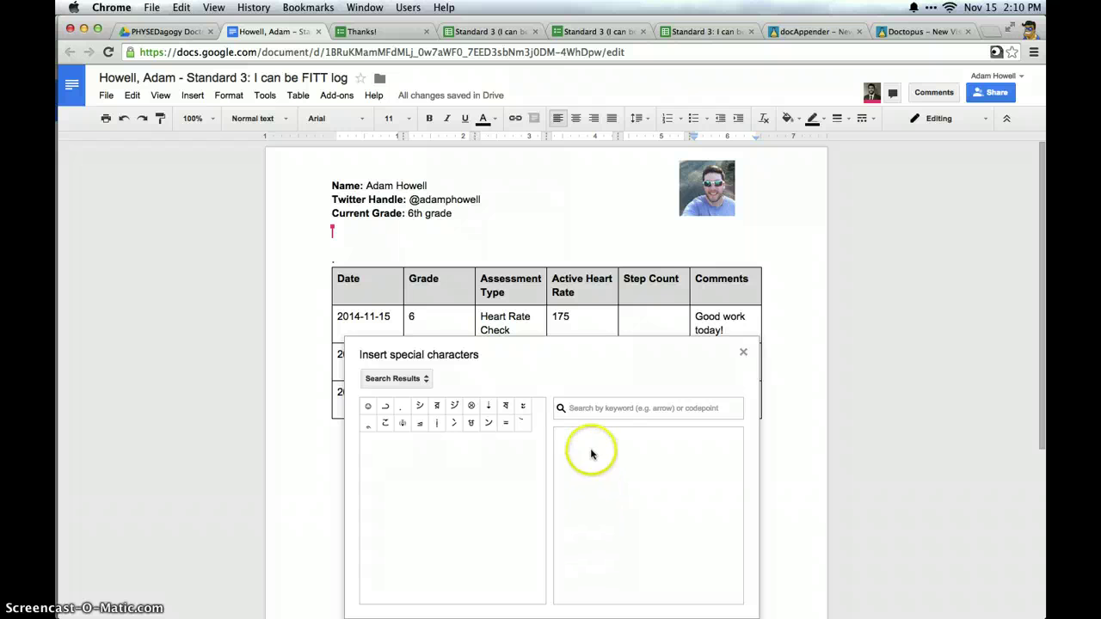
{"action": "scroll", "coordinate": [825, 430], "scroll_direction": "down", "scroll_amount": 3}
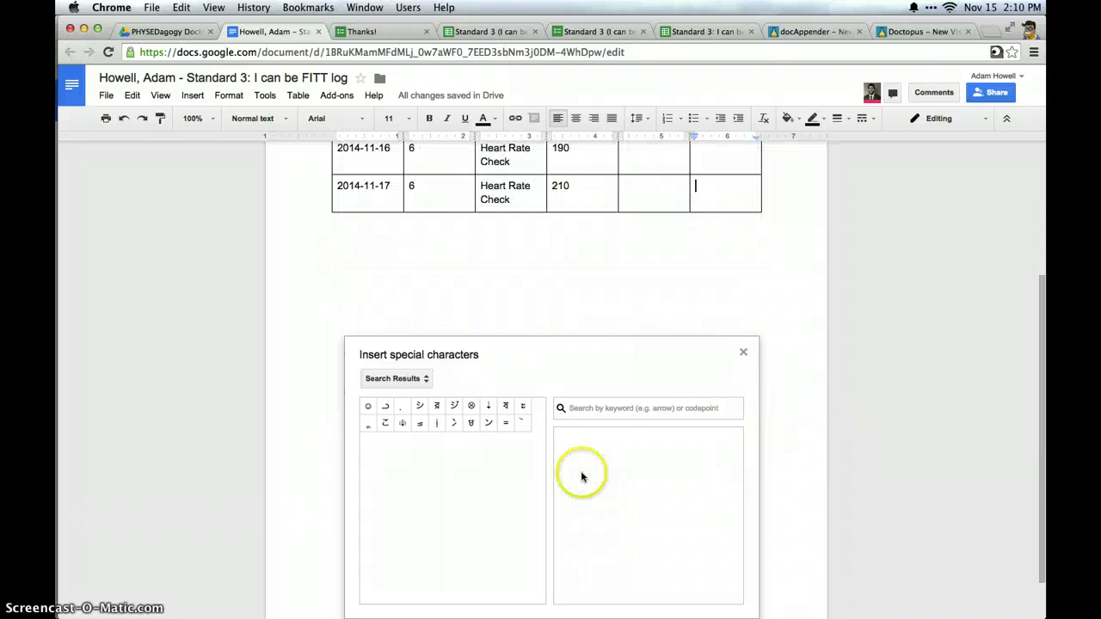
{"action": "left_click", "coordinate": [578, 457]}
{"action": "left_click", "coordinate": [608, 455]}
{"action": "mouse_move", "coordinate": [572, 491]}
{"action": "left_mouse_down"}
{"action": "mouse_move", "coordinate": [619, 518]}
{"action": "mouse_move", "coordinate": [636, 448]}
{"action": "left_mouse_up"}
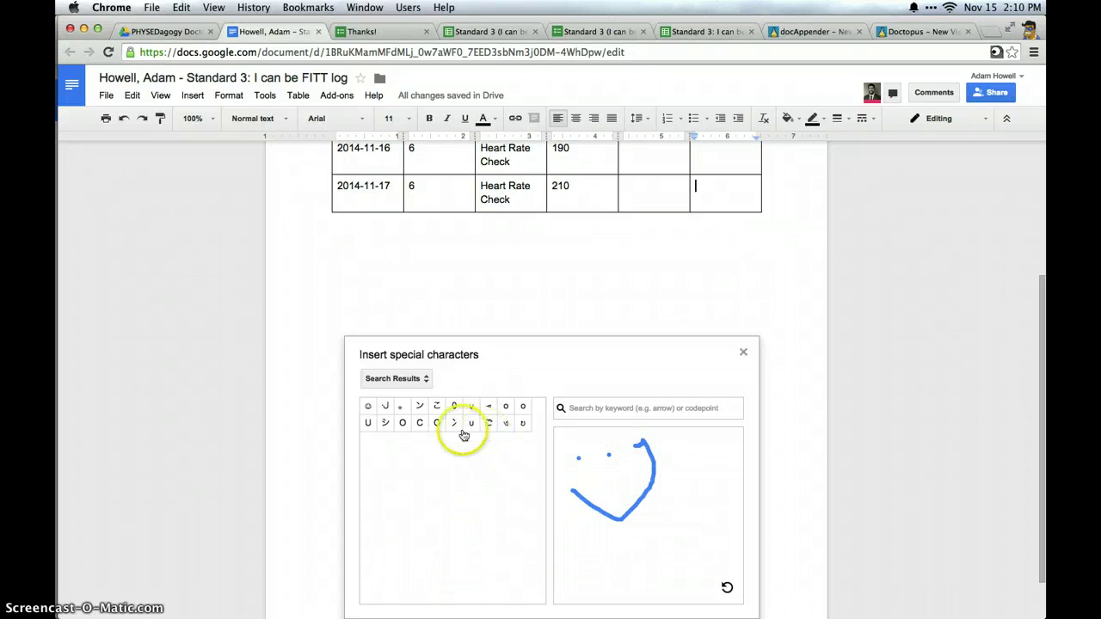
{"action": "left_click", "coordinate": [386, 429]}
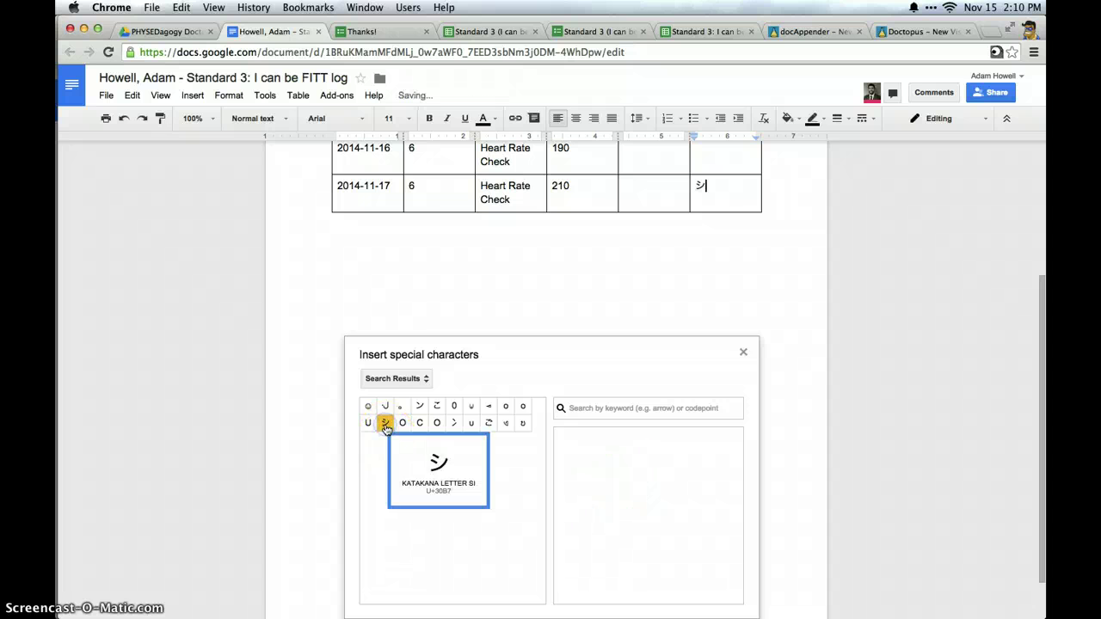
{"action": "left_click", "coordinate": [744, 353]}
{"action": "left_click", "coordinate": [755, 255]}
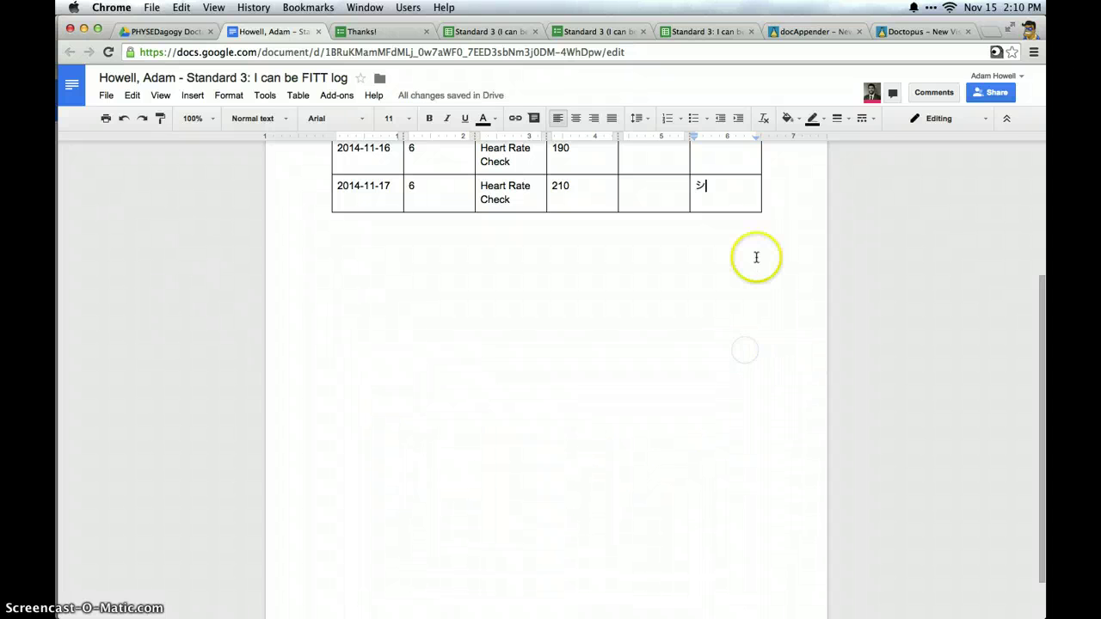
{"action": "scroll", "coordinate": [754, 256], "scroll_direction": "up", "scroll_amount": 2}
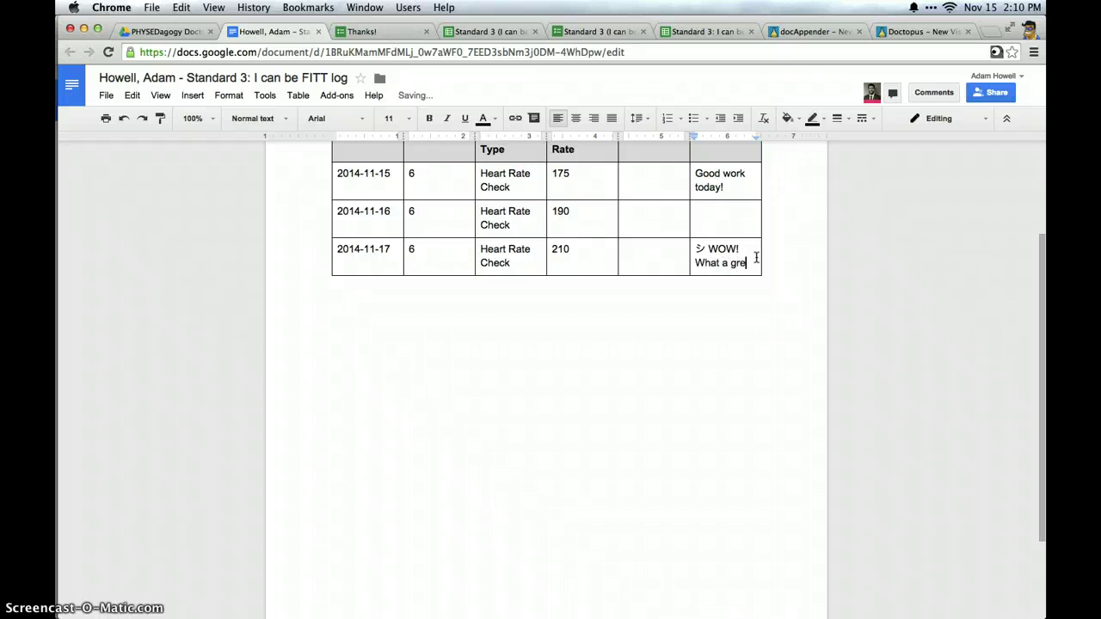
{"action": "type", "text": "workout!"}
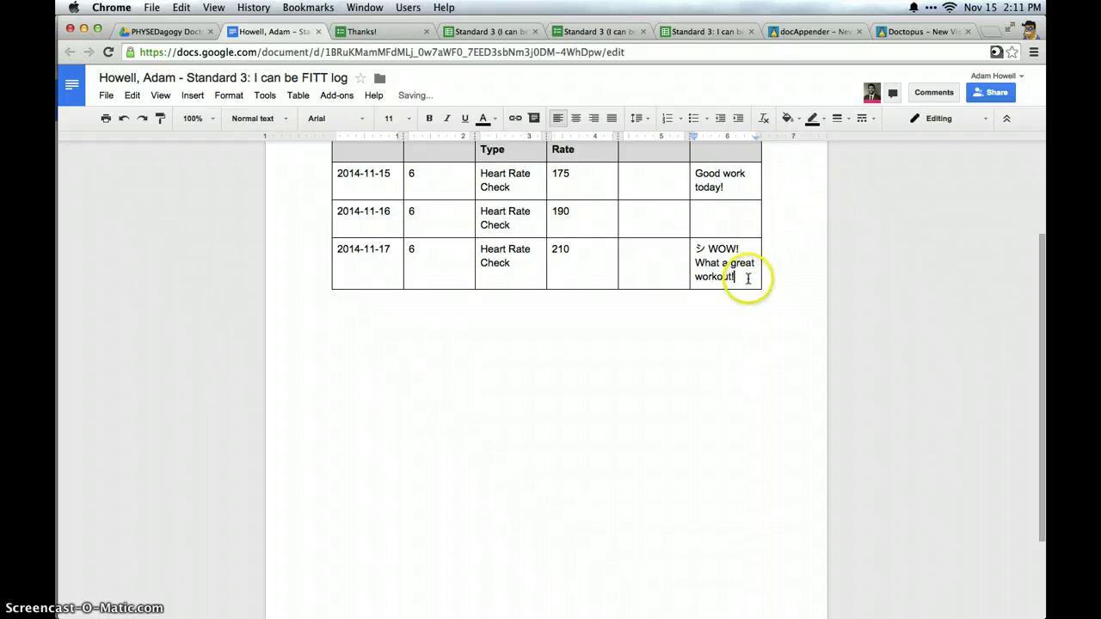
- Enlarge the new comment's font size, trying 18 pt and settling on 14 pt
{"action": "left_click_drag", "start_coordinate": [745, 276], "coordinate": [698, 246]}
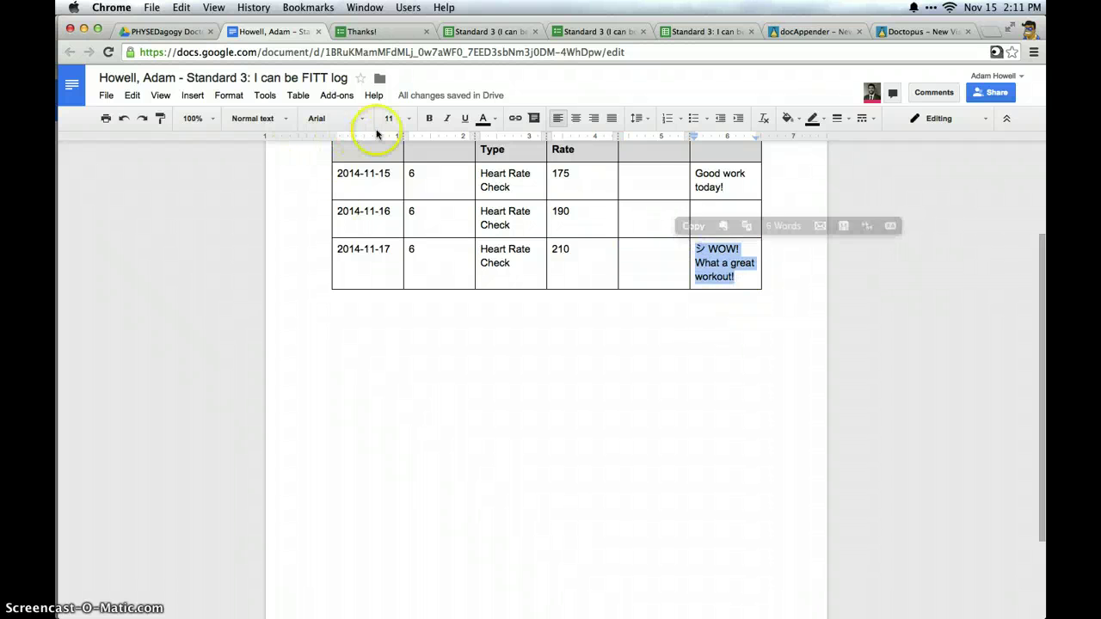
{"action": "left_click", "coordinate": [406, 118]}
{"action": "left_click", "coordinate": [401, 251]}
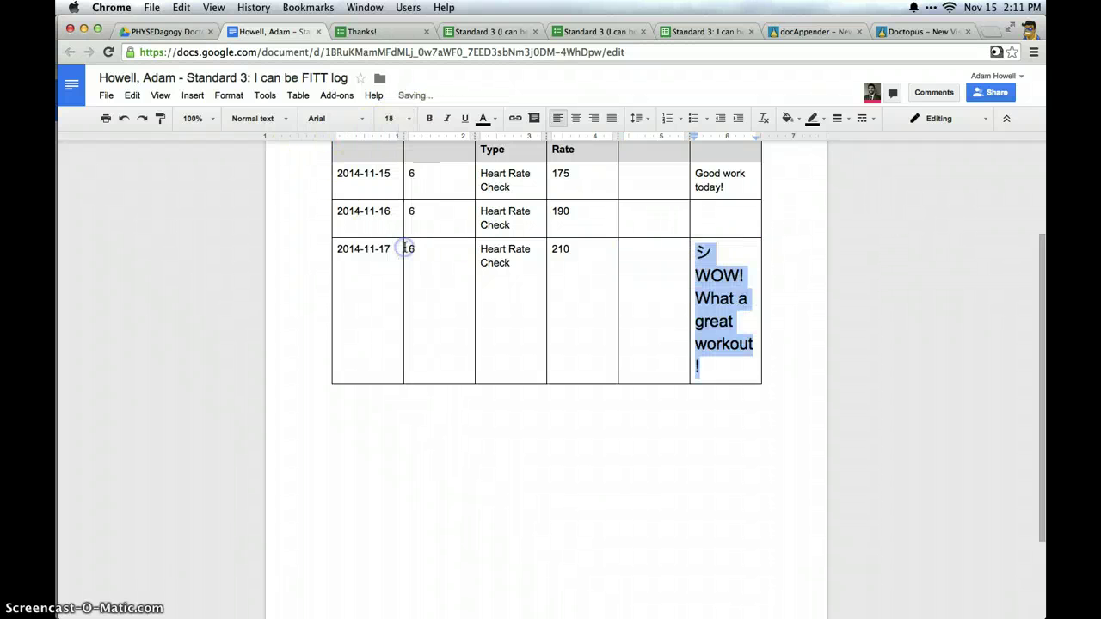
{"action": "mouse_move", "coordinate": [706, 365]}
{"action": "left_mouse_down"}
{"action": "mouse_move", "coordinate": [700, 273]}
{"action": "mouse_move", "coordinate": [728, 370]}
{"action": "mouse_move", "coordinate": [703, 368]}
{"action": "left_mouse_up"}
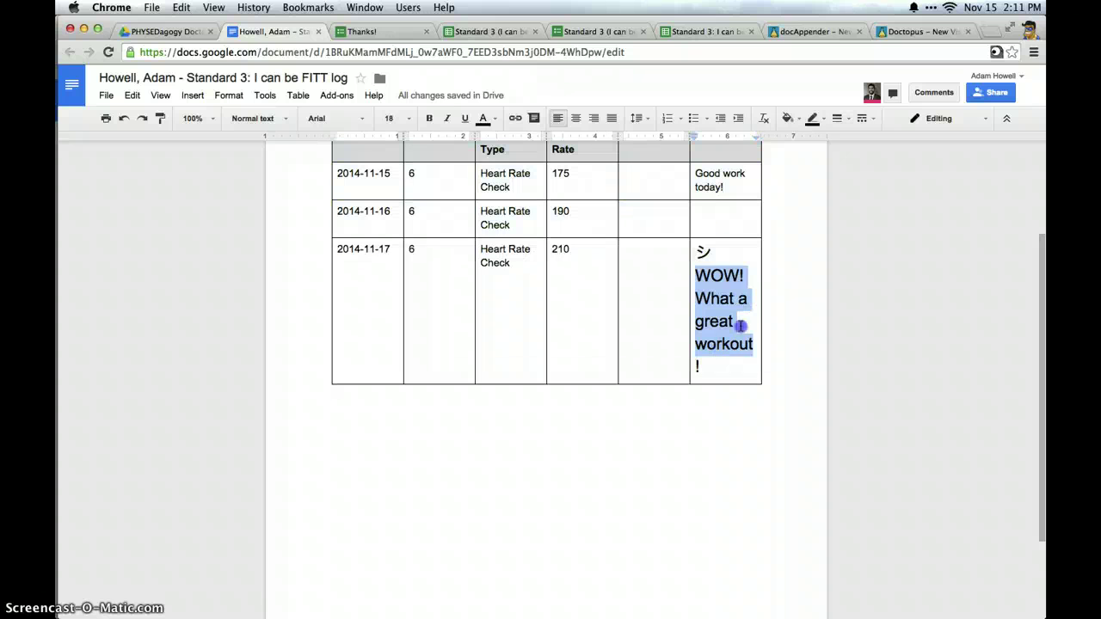
{"action": "left_click", "coordinate": [407, 118]}
{"action": "left_click", "coordinate": [405, 232]}
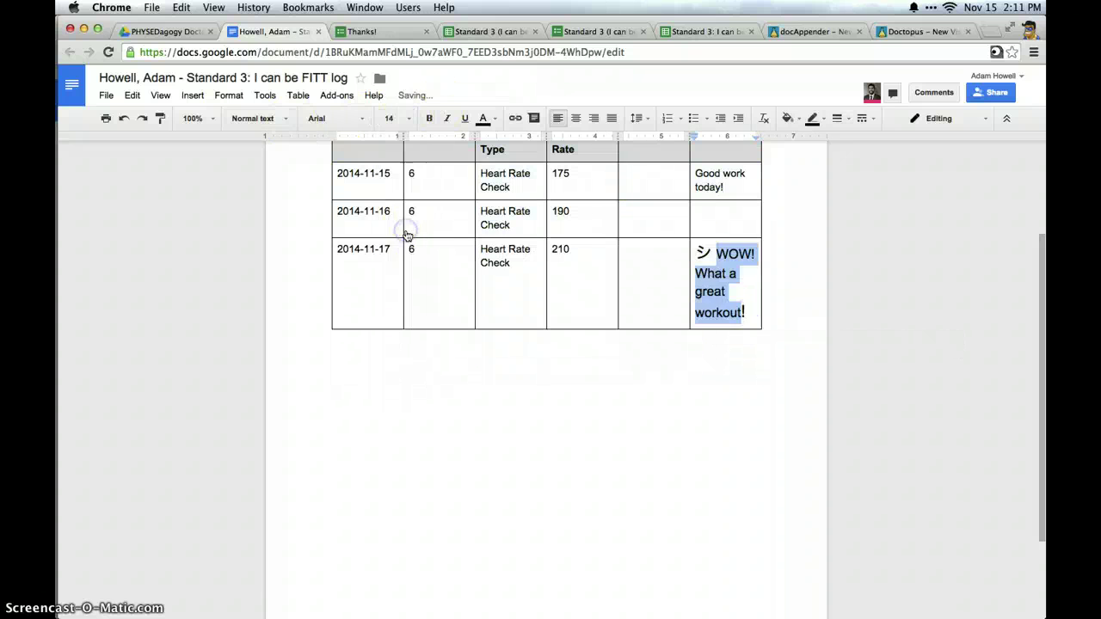
{"action": "left_click", "coordinate": [666, 382]}
{"action": "scroll", "coordinate": [670, 389], "scroll_direction": "up", "scroll_amount": 2}
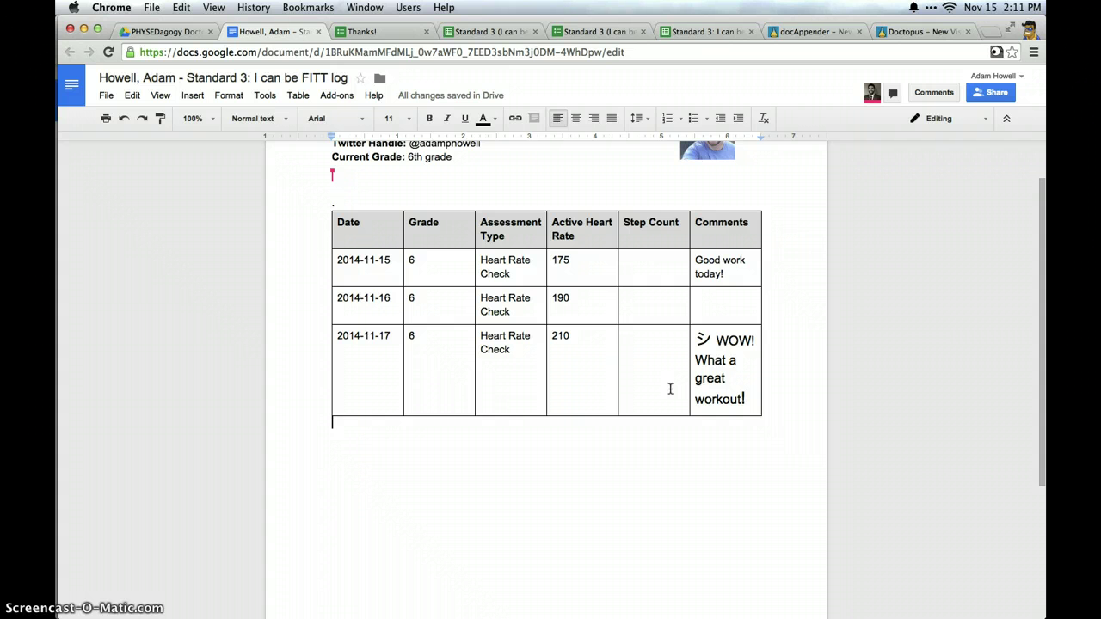
{"action": "left_click", "coordinate": [353, 8]}
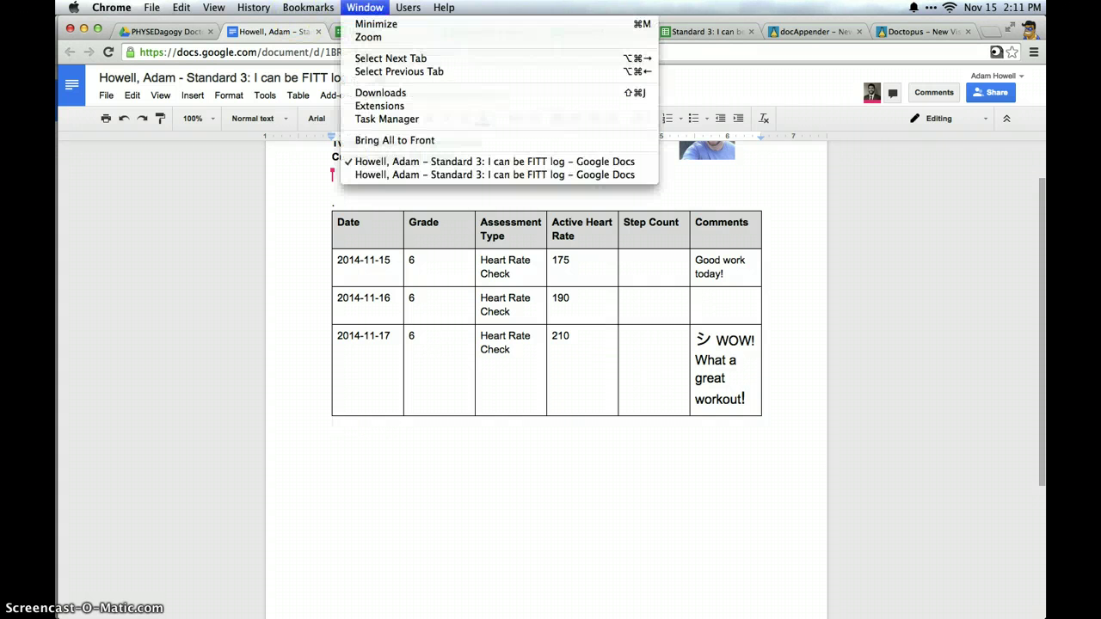
{"action": "left_click", "coordinate": [411, 171]}
{"action": "left_click", "coordinate": [582, 498]}
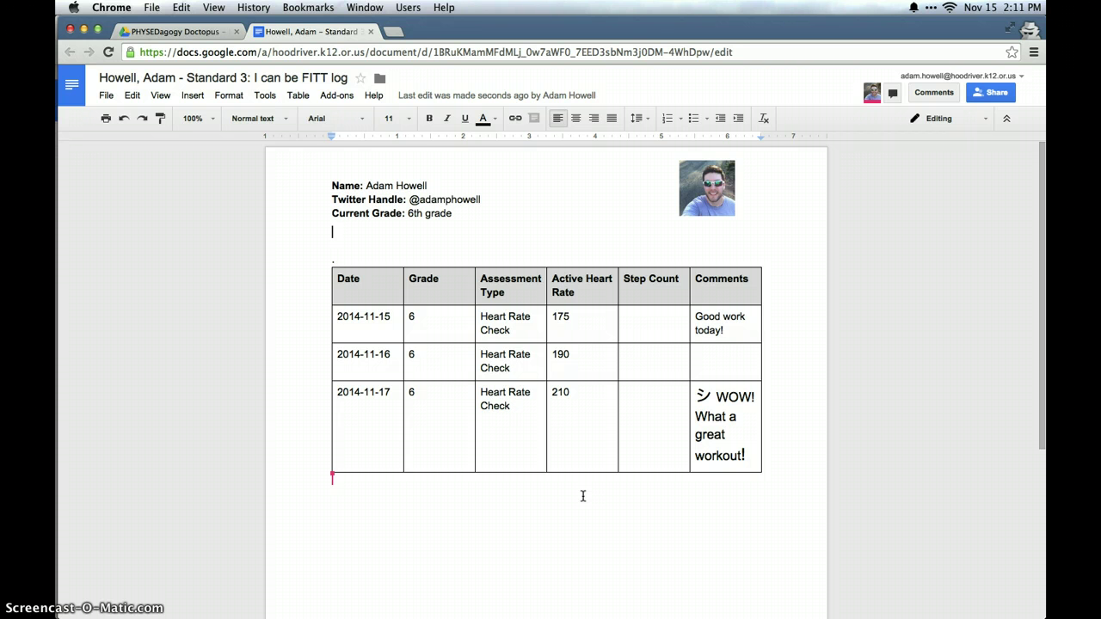
{"action": "left_click", "coordinate": [365, 7]}
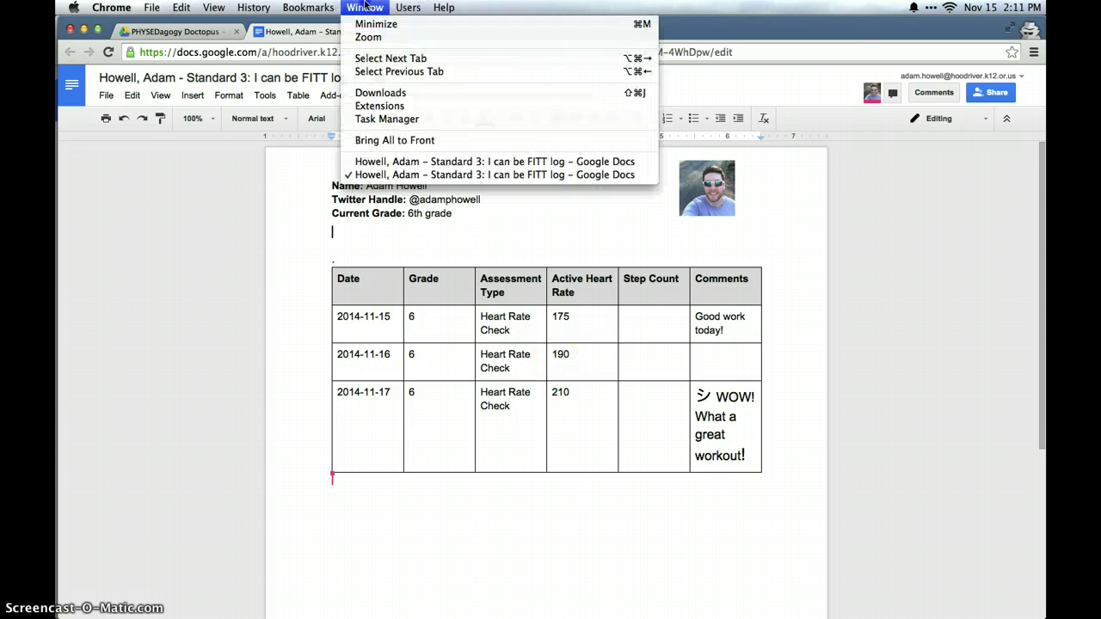
{"action": "left_click", "coordinate": [398, 161]}
{"action": "left_click", "coordinate": [583, 363]}
- Check the Doctopus roster's Feedback, Comment and Count columns, then return to the student's log
{"action": "left_click", "coordinate": [504, 32]}
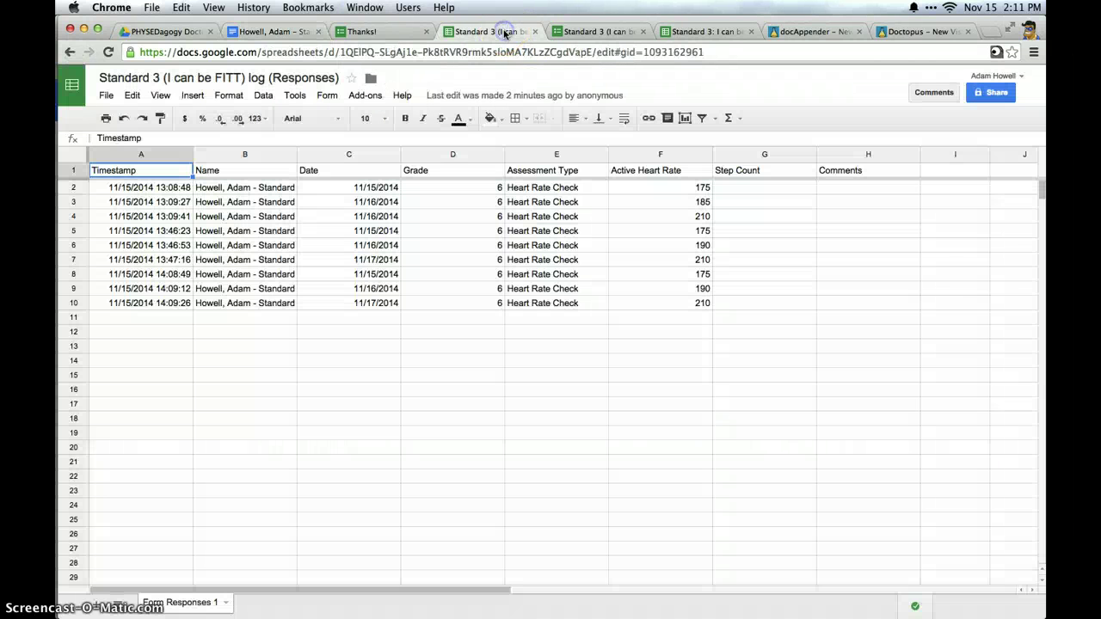
{"action": "left_click", "coordinate": [554, 31]}
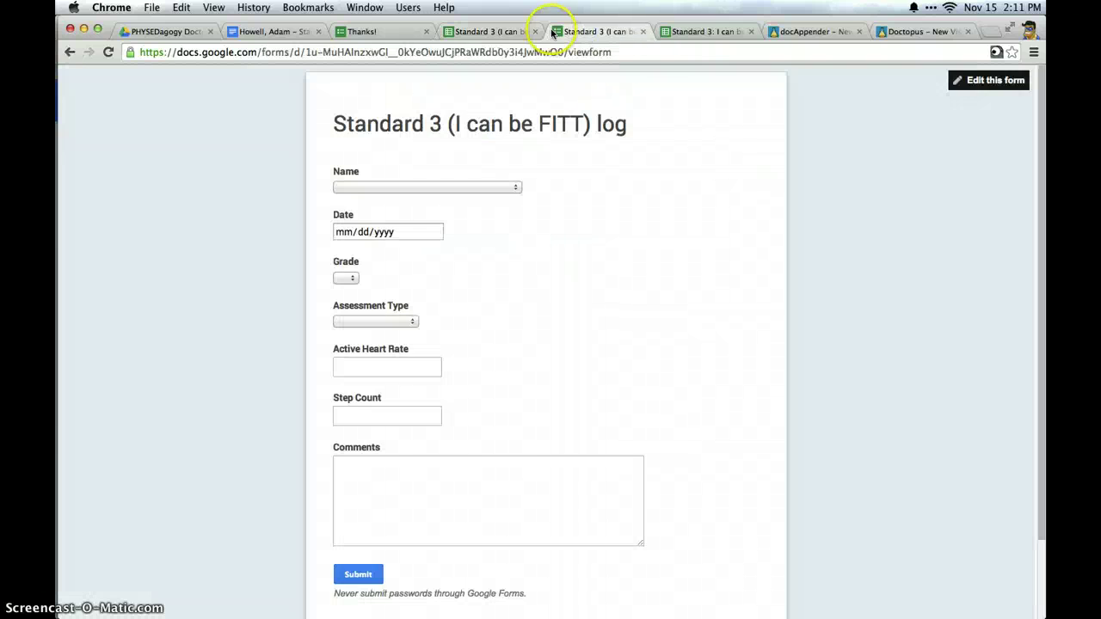
{"action": "left_click", "coordinate": [700, 31]}
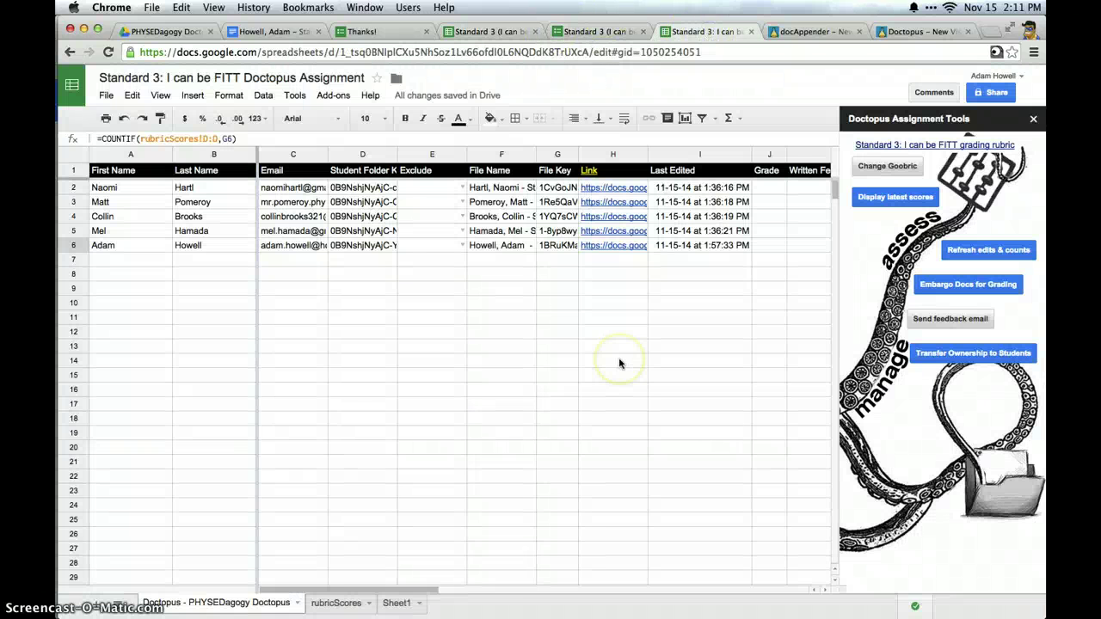
{"action": "scroll", "coordinate": [619, 363], "scroll_direction": "right", "scroll_amount": 5}
{"action": "scroll", "coordinate": [619, 363], "scroll_direction": "left", "scroll_amount": 5}
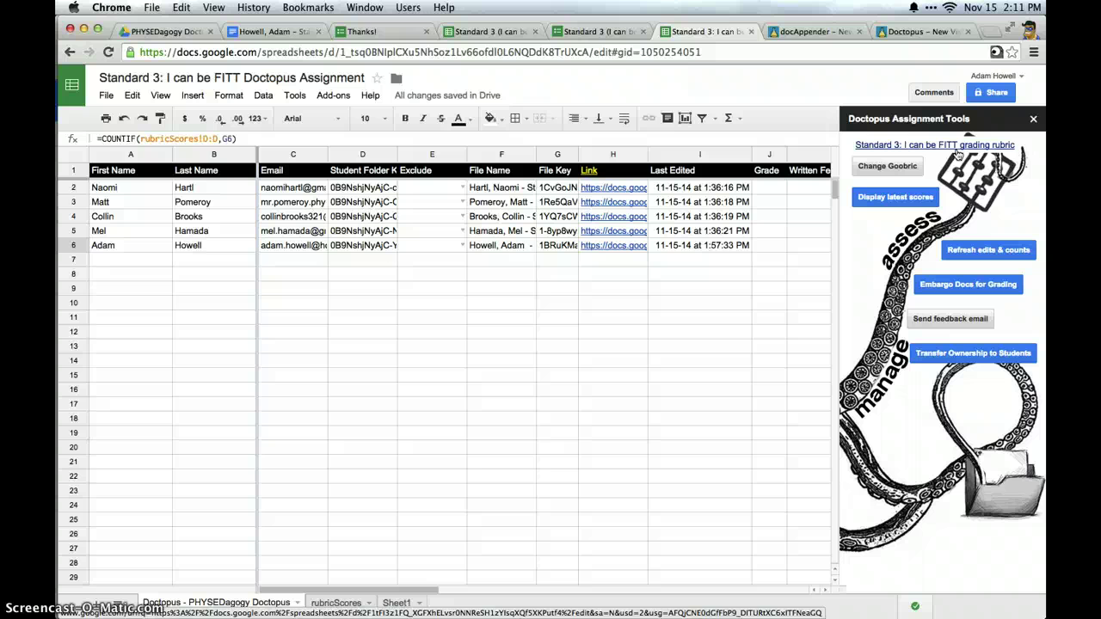
{"action": "left_click", "coordinate": [275, 32]}
{"action": "scroll", "coordinate": [510, 486], "scroll_direction": "up", "scroll_amount": 2}
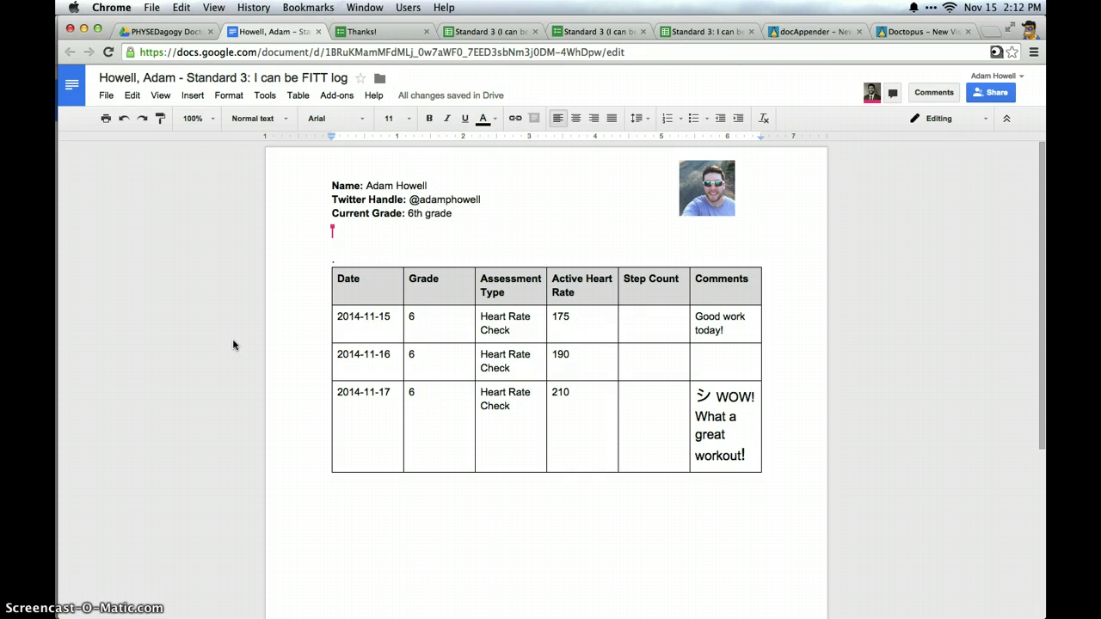
- Score the log Distinguished in Goobric and paste the rubric with its quarter 1 comment
{"action": "left_click", "coordinate": [256, 443]}
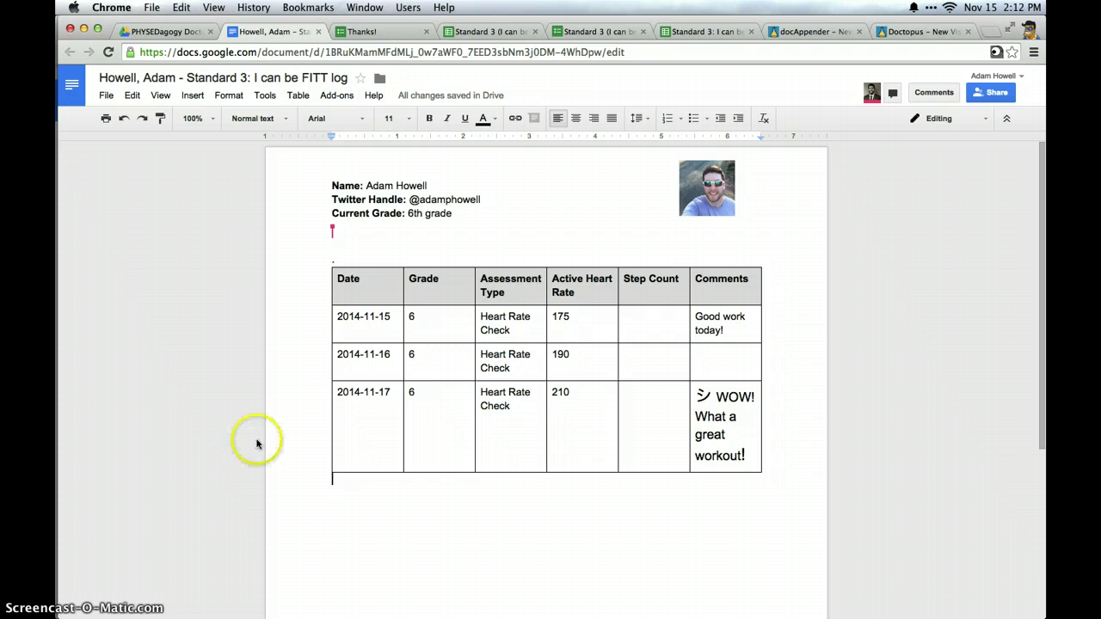
{"action": "left_click", "coordinate": [998, 55]}
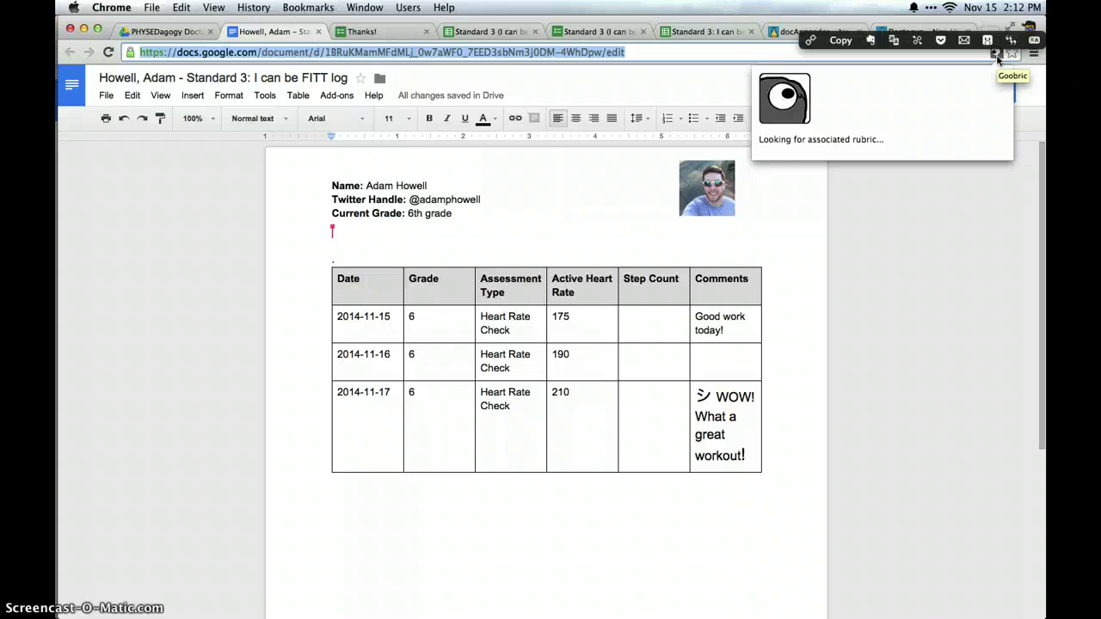
{"action": "left_click", "coordinate": [967, 164]}
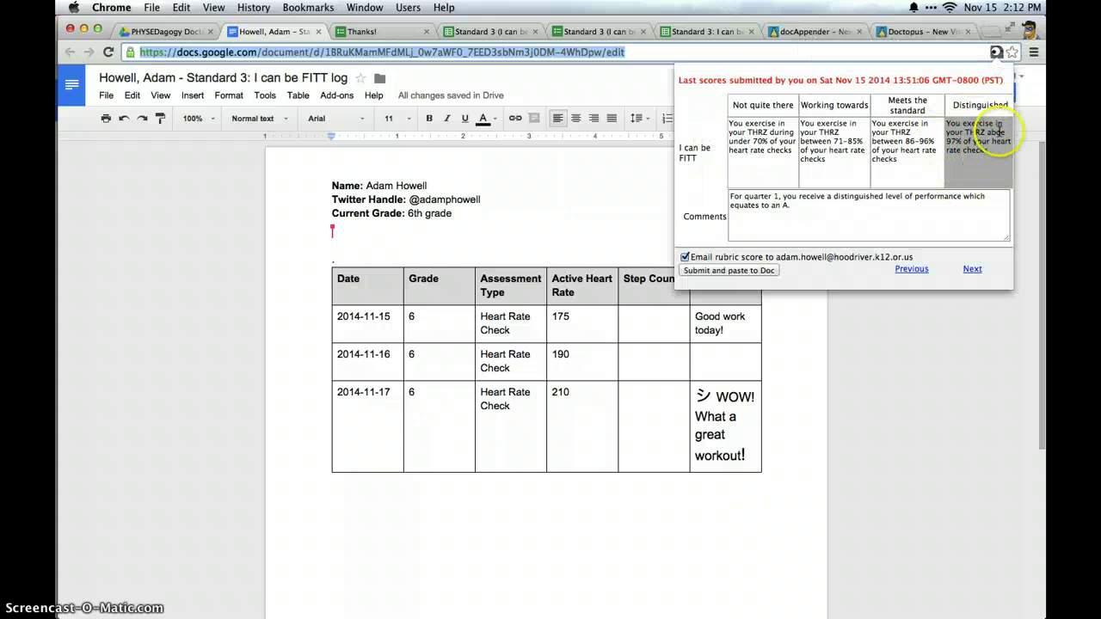
{"action": "left_click", "coordinate": [988, 159]}
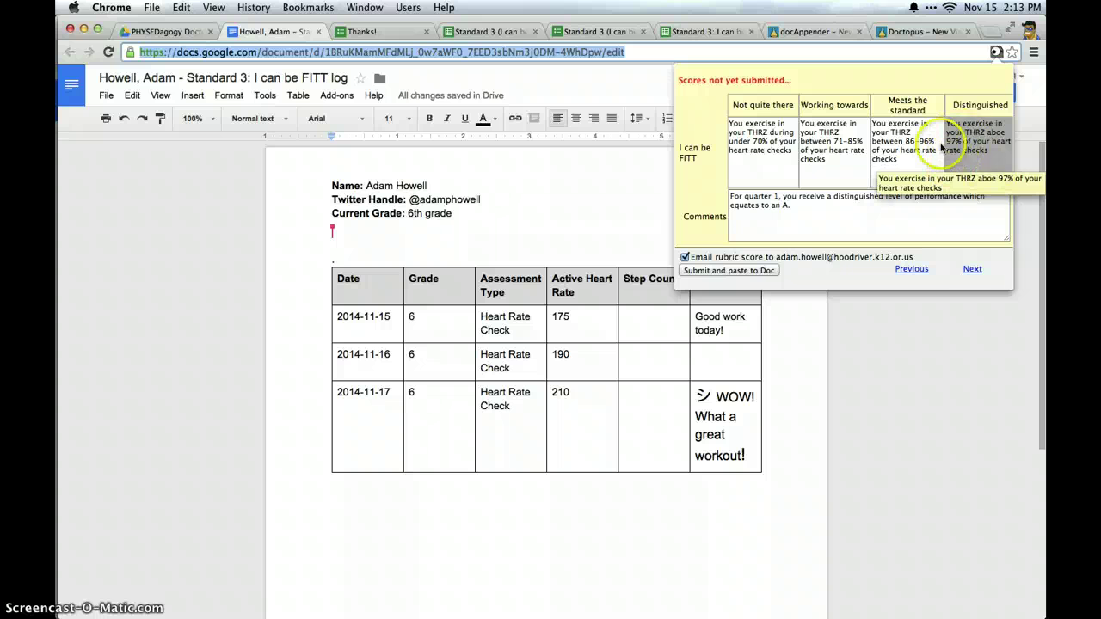
{"action": "left_click", "coordinate": [967, 135]}
{"action": "left_click", "coordinate": [865, 216]}
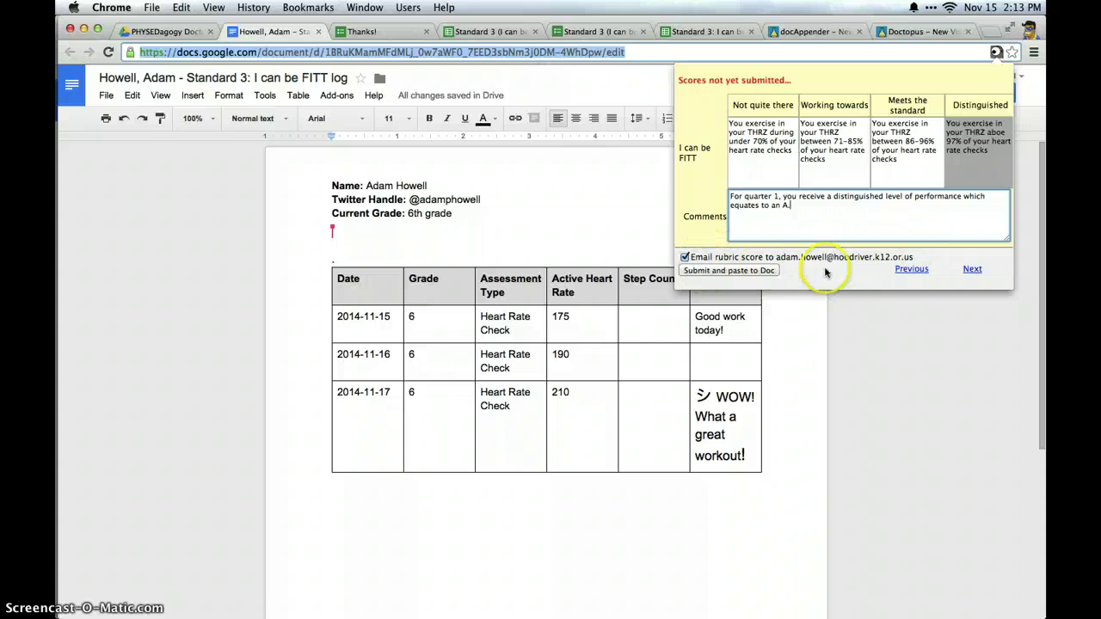
{"action": "left_click", "coordinate": [743, 270]}
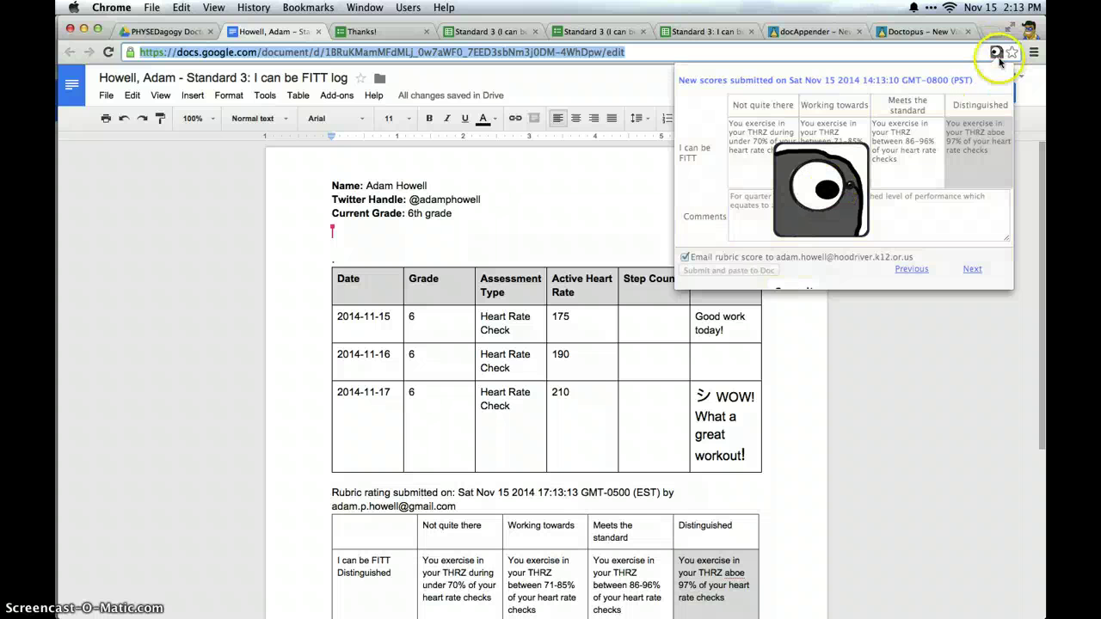
{"action": "scroll", "coordinate": [565, 388], "scroll_direction": "down", "scroll_amount": 3}
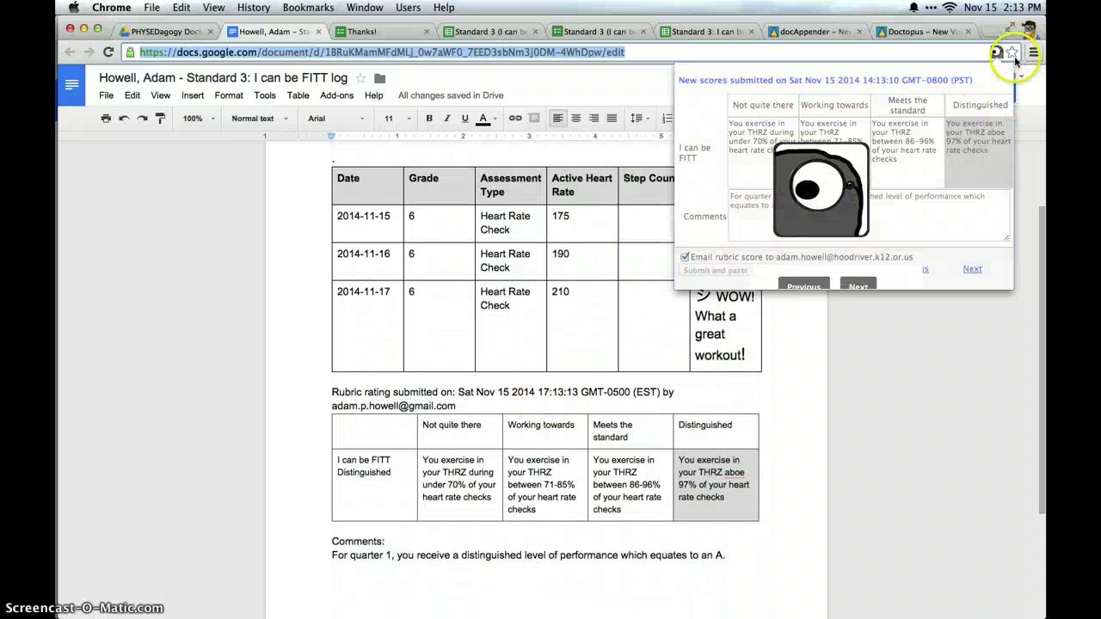
- Fix 'aboe' to 'above' in the rubric's Distinguished cell, then switch to the Doctopus spreadsheet
{"action": "left_click", "coordinate": [995, 53]}
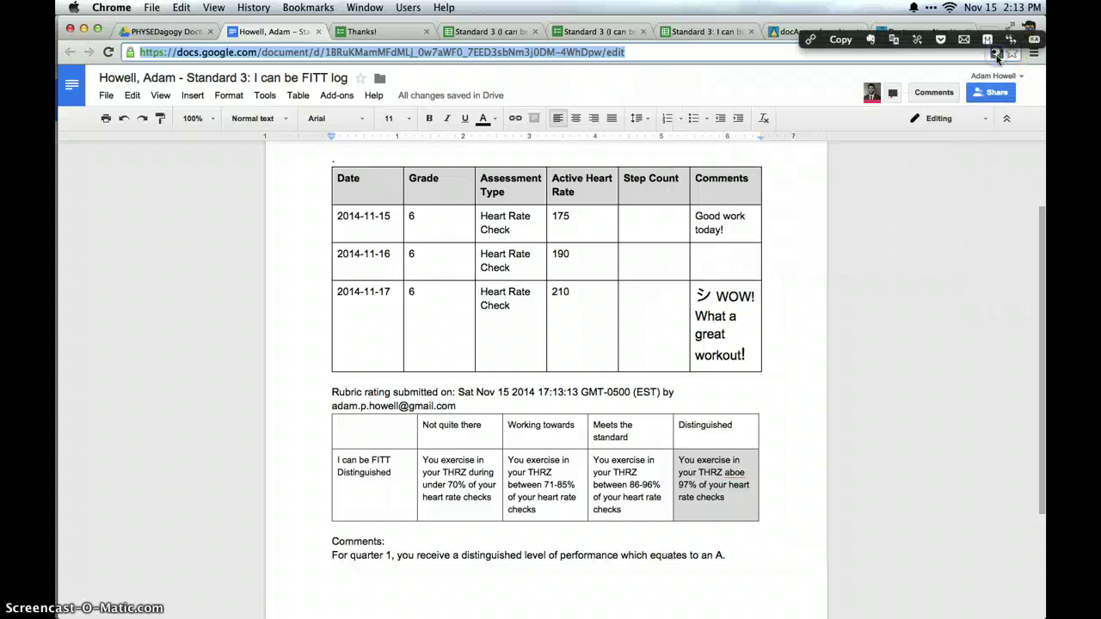
{"action": "left_click", "coordinate": [768, 378]}
{"action": "scroll", "coordinate": [768, 380], "scroll_direction": "up", "scroll_amount": 3}
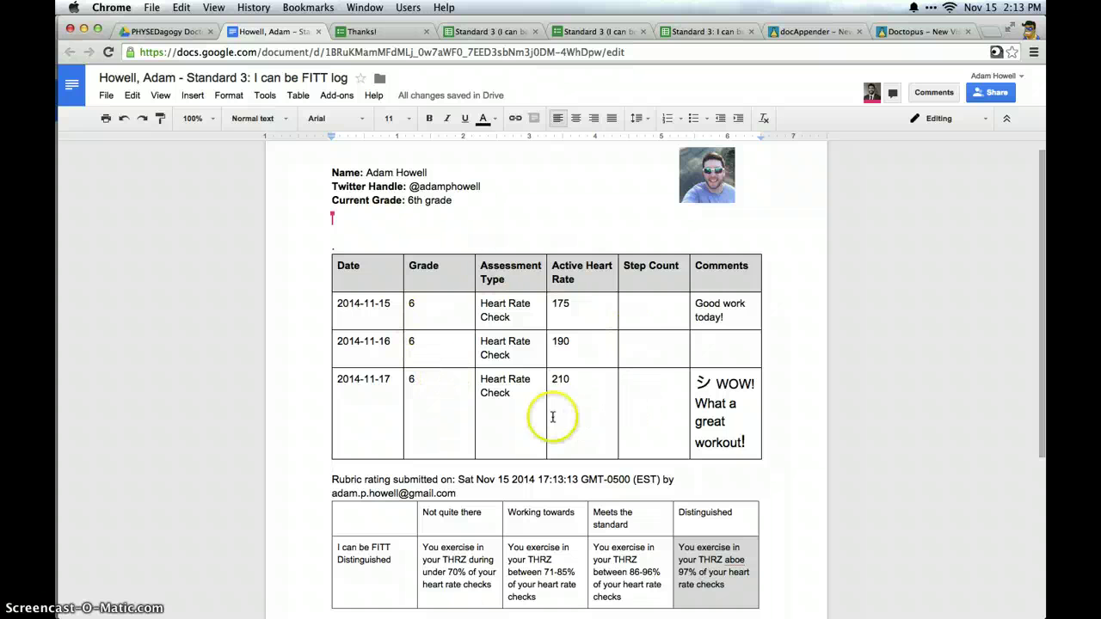
{"action": "scroll", "coordinate": [550, 418], "scroll_direction": "down", "scroll_amount": 3}
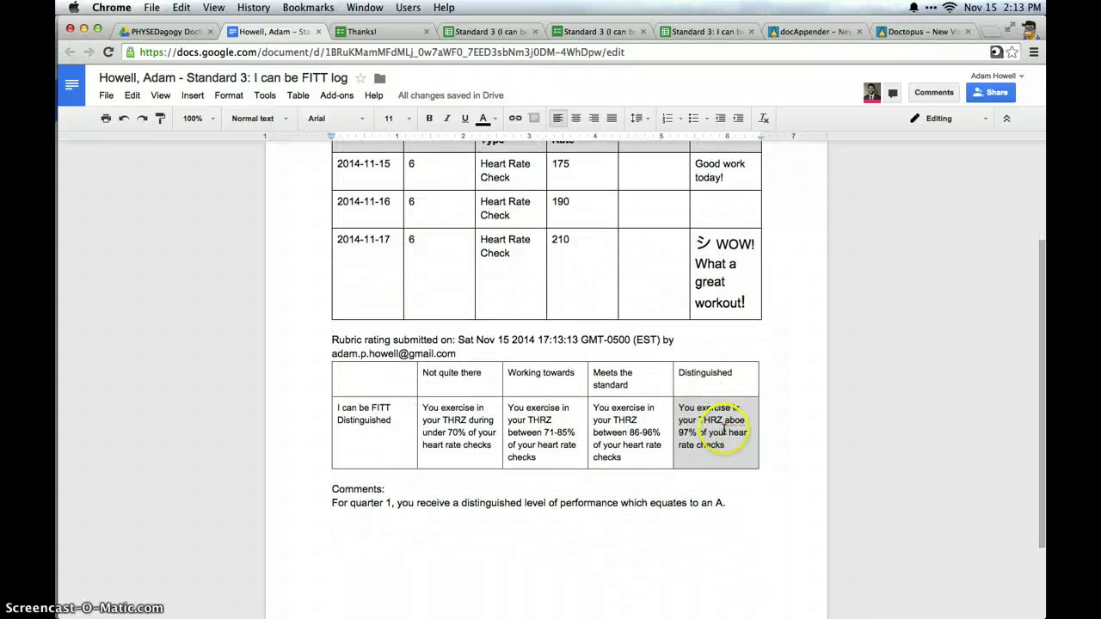
{"action": "left_click", "coordinate": [740, 420]}
{"action": "type", "text": "v"}
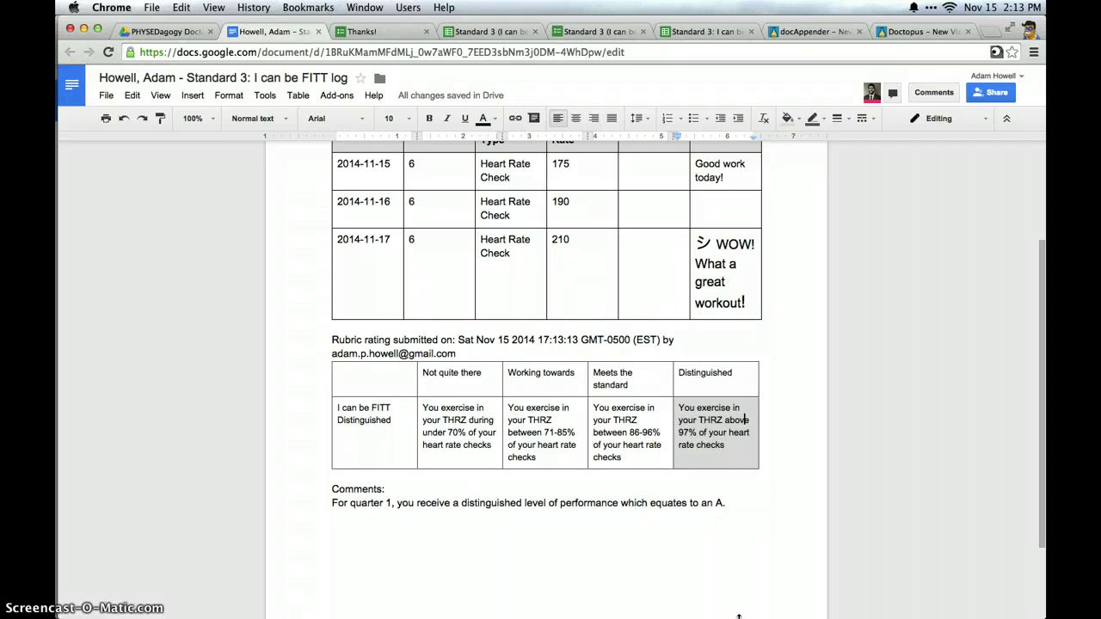
{"action": "scroll", "coordinate": [722, 512], "scroll_direction": "up", "scroll_amount": 5}
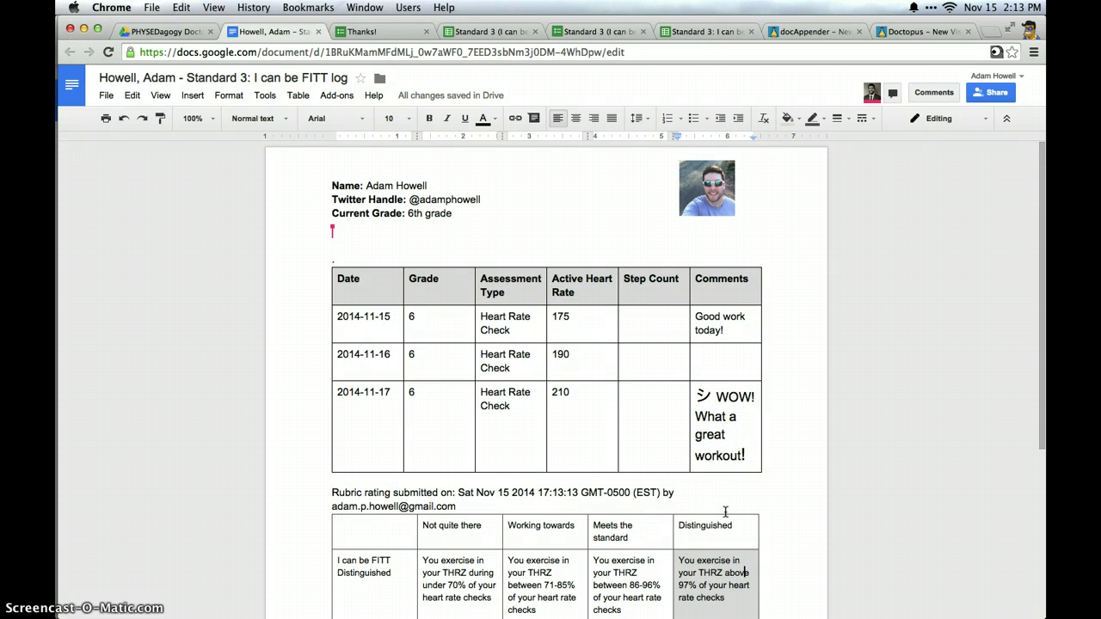
{"action": "scroll", "coordinate": [725, 512], "scroll_direction": "down", "scroll_amount": 4}
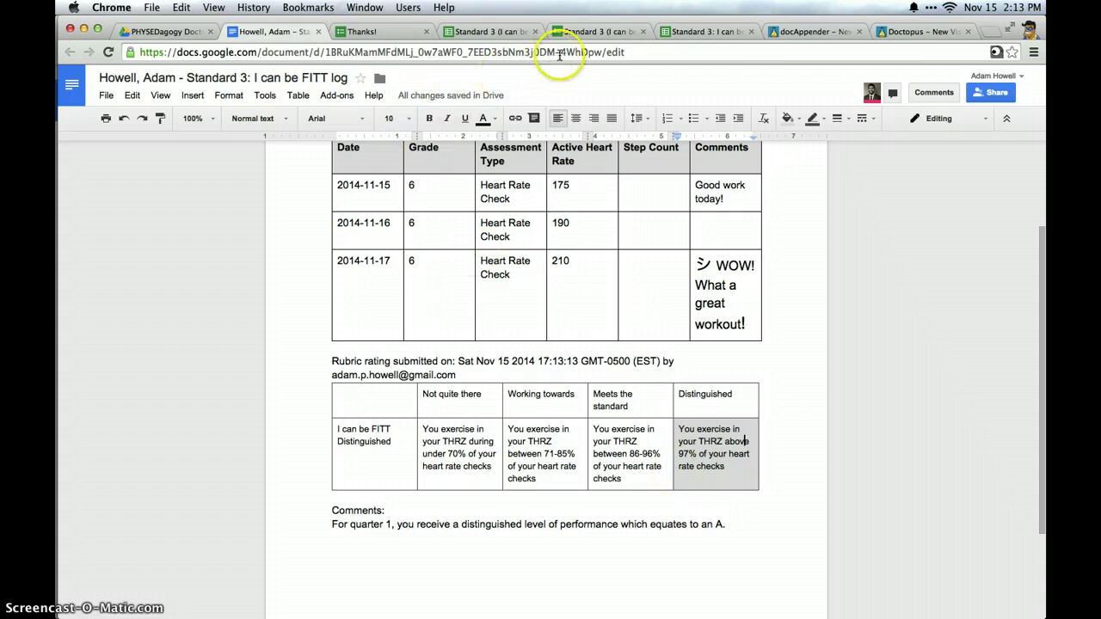
{"action": "left_click", "coordinate": [677, 35]}
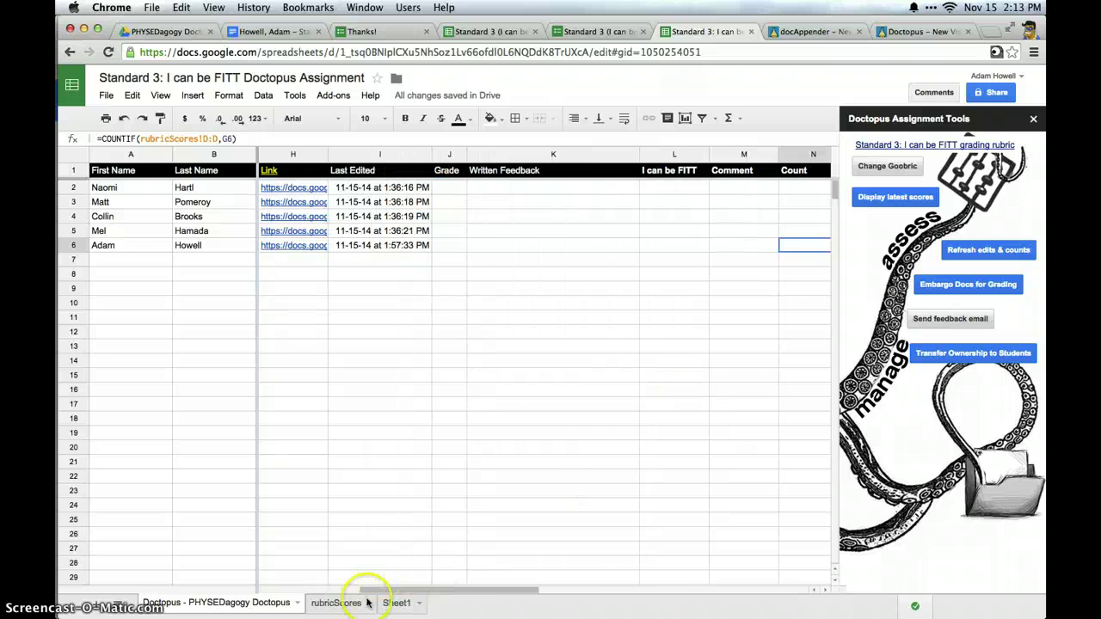
- Review the rubricScores sheet, close the Doctopus sidebar, and go back to the roster sheet
{"action": "left_click", "coordinate": [337, 603]}
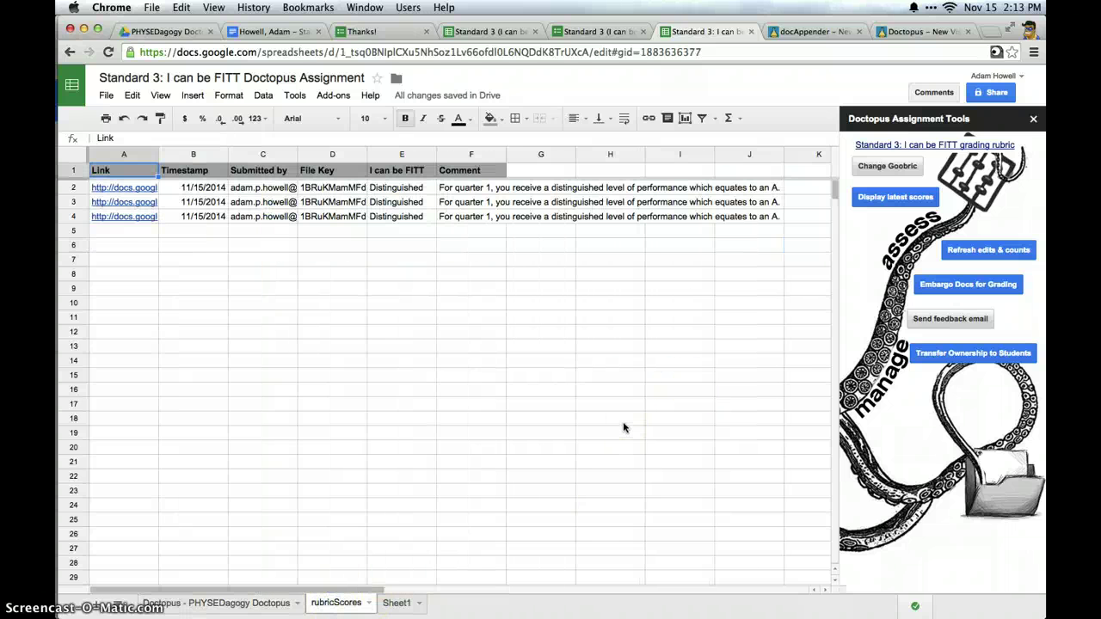
{"action": "left_click", "coordinate": [1033, 121]}
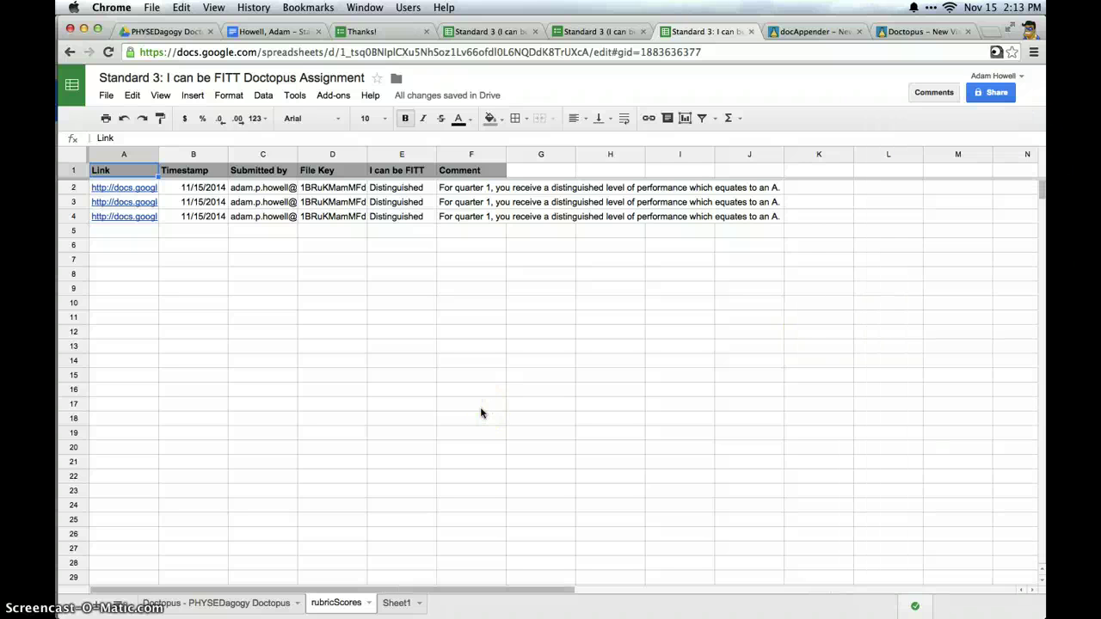
{"action": "left_click", "coordinate": [222, 603]}
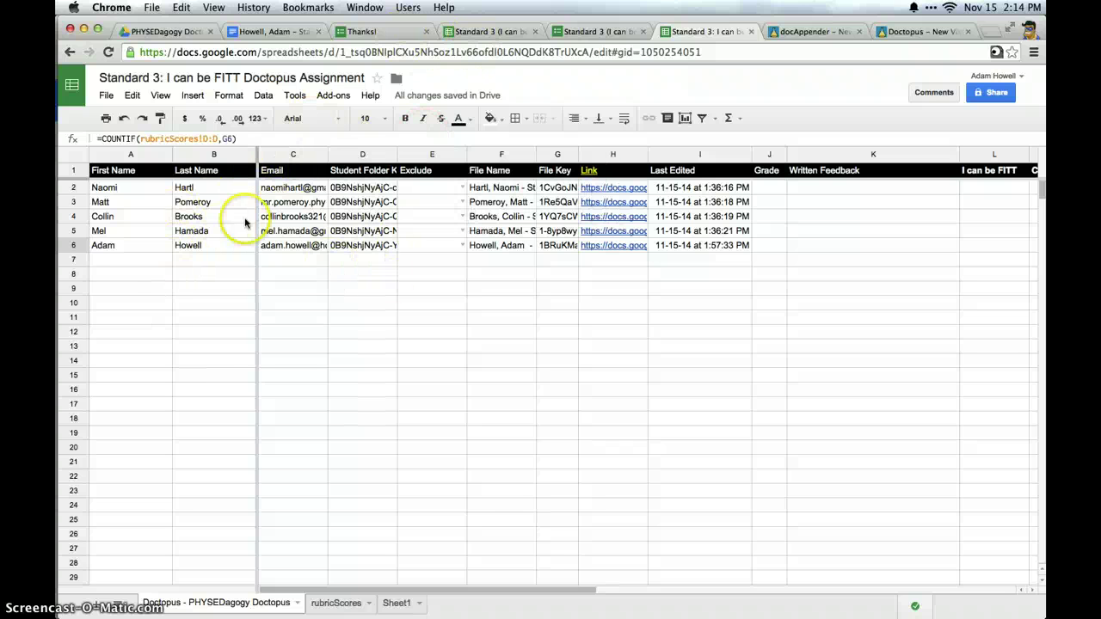
- Reopen the Doctopus Assignment Tools Panel from Add-ons and embargo the student docs for grading
{"action": "left_click", "coordinate": [331, 96]}
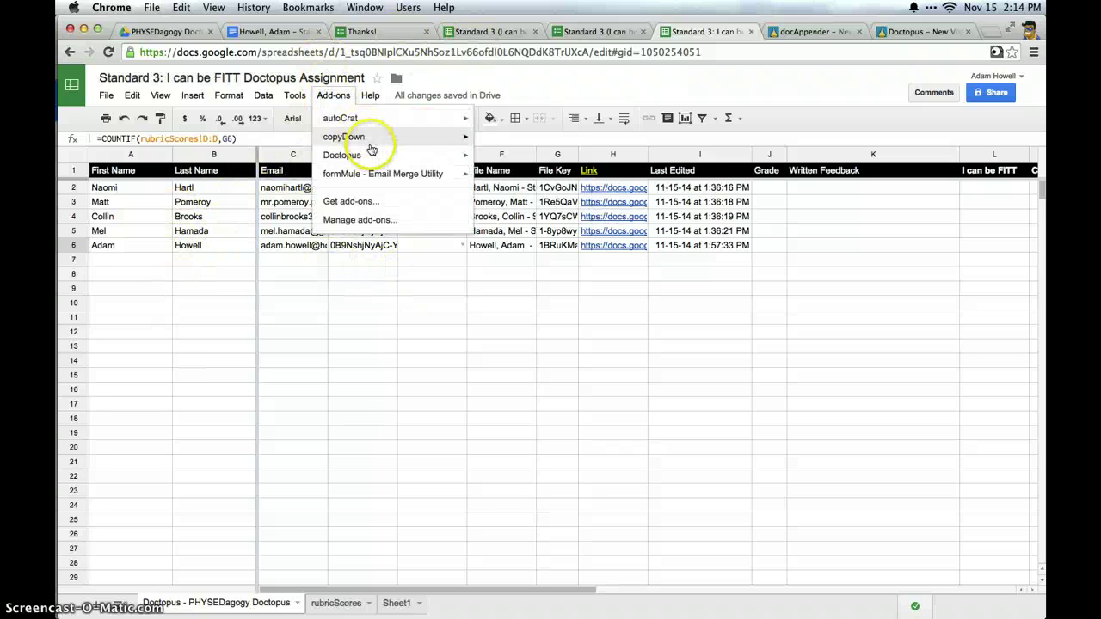
{"action": "mouse_move", "coordinate": [462, 163]}
{"action": "left_click", "coordinate": [501, 160]}
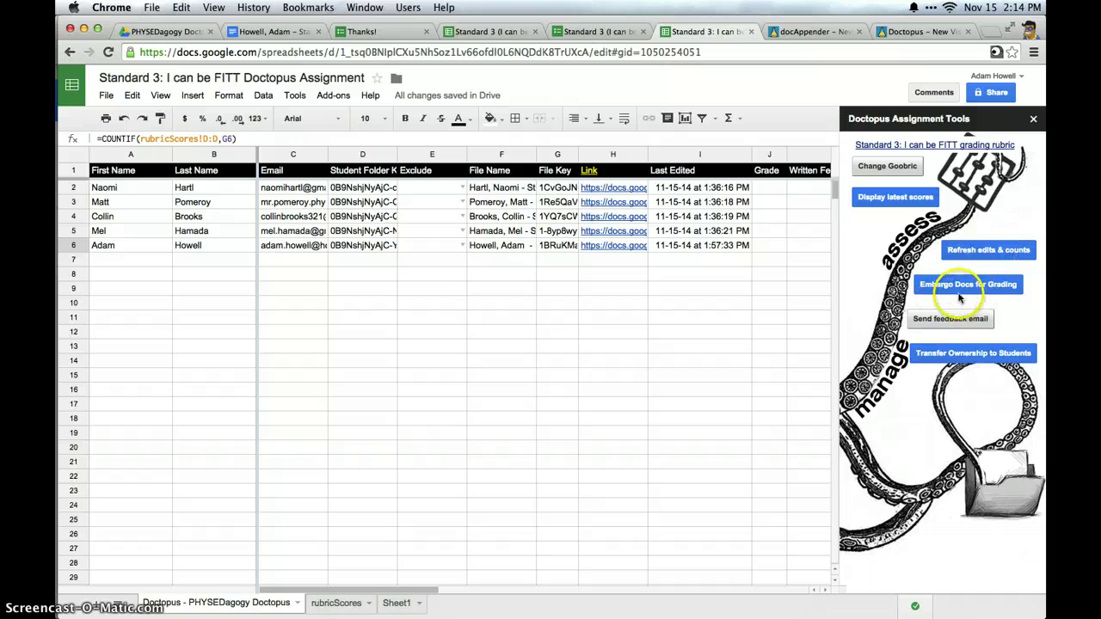
{"action": "left_click", "coordinate": [962, 290]}
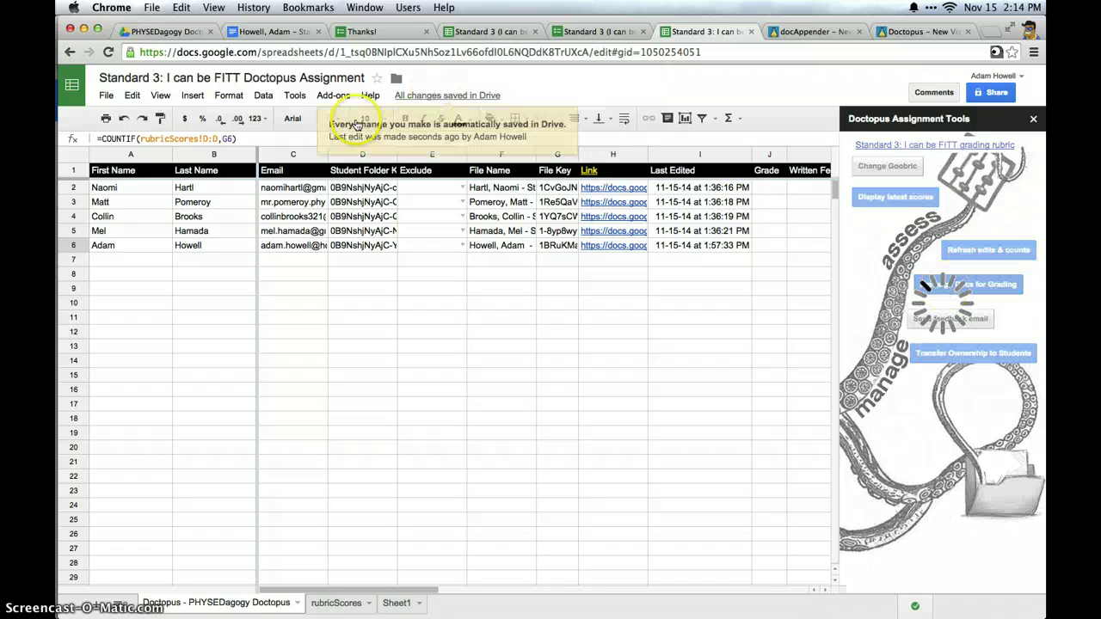
{"action": "mouse_move", "coordinate": [74, 155]}
{"action": "left_click", "coordinate": [267, 31]}
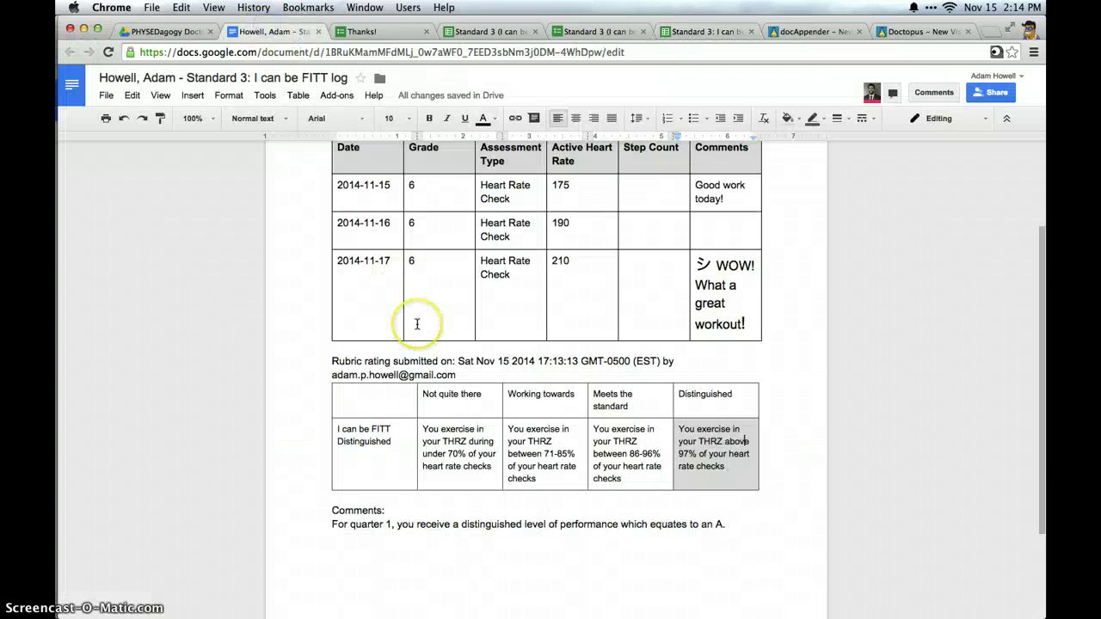
{"action": "scroll", "coordinate": [418, 320], "scroll_direction": "up", "scroll_amount": 2}
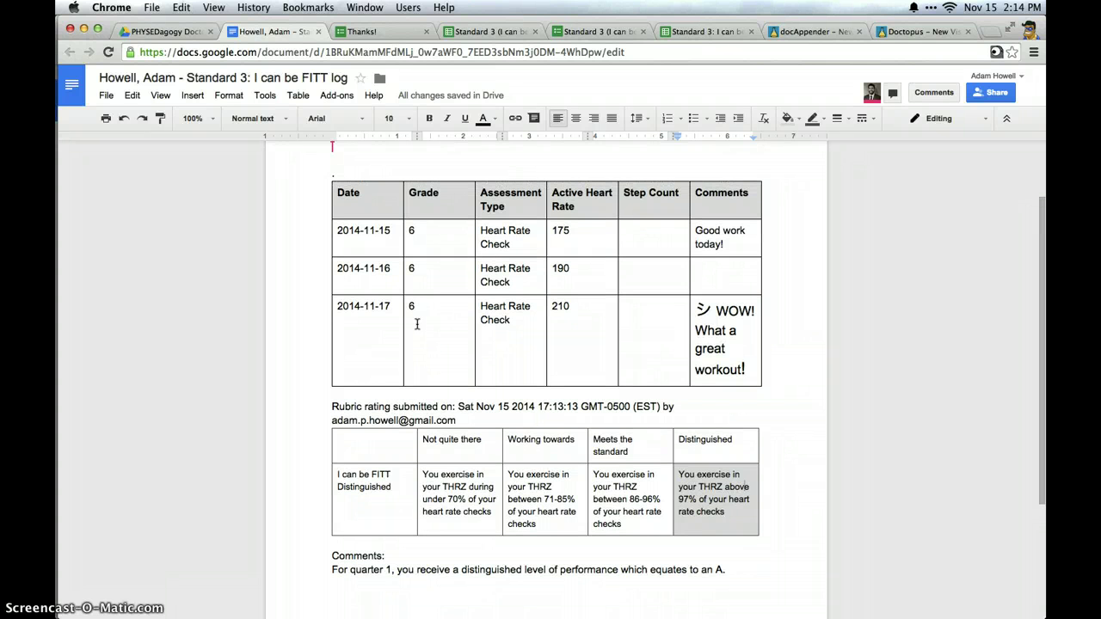
{"action": "scroll", "coordinate": [416, 324], "scroll_direction": "down", "scroll_amount": 1}
{"action": "scroll", "coordinate": [413, 335], "scroll_direction": "up", "scroll_amount": 3}
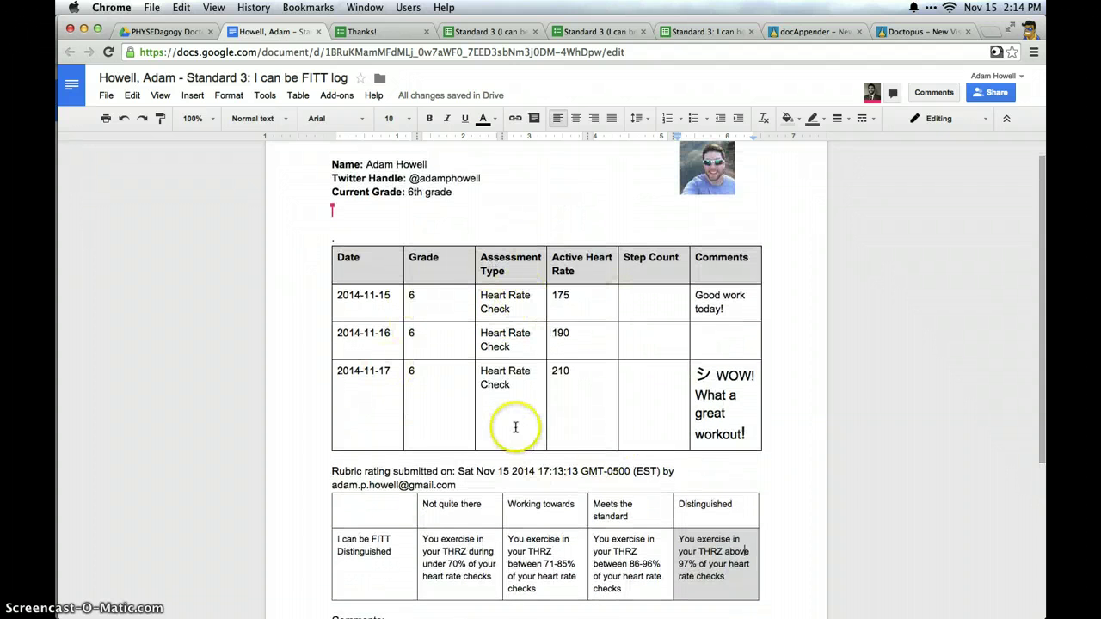
{"action": "scroll", "coordinate": [511, 425], "scroll_direction": "down", "scroll_amount": 3}
{"action": "scroll", "coordinate": [486, 488], "scroll_direction": "down", "scroll_amount": 2}
{"action": "left_click", "coordinate": [450, 522]}
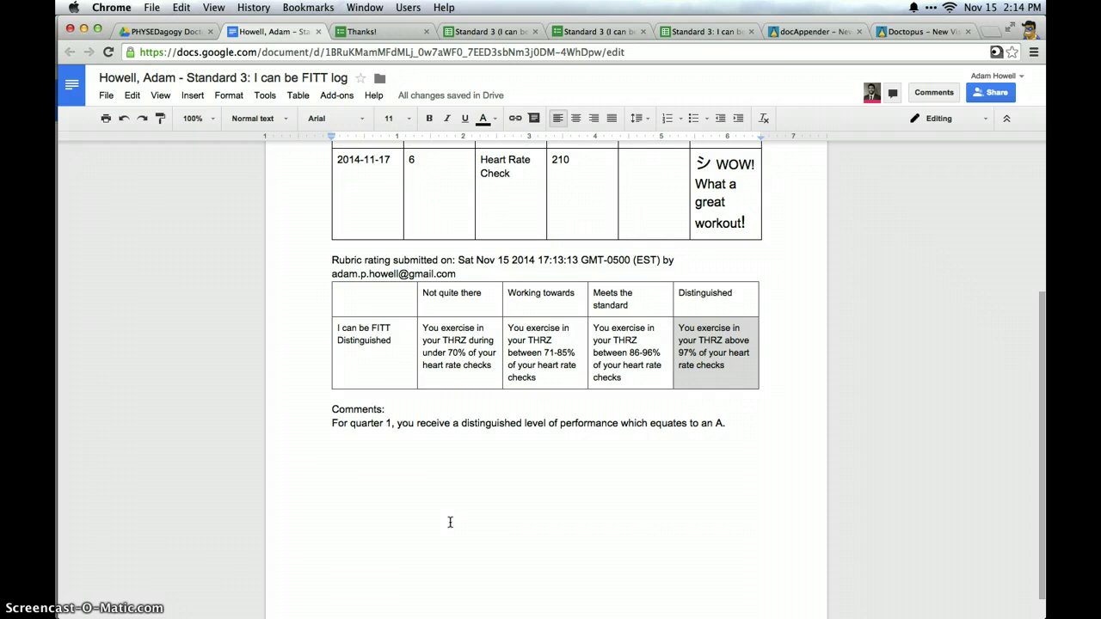
{"action": "scroll", "coordinate": [449, 522], "scroll_direction": "up", "scroll_amount": 5}
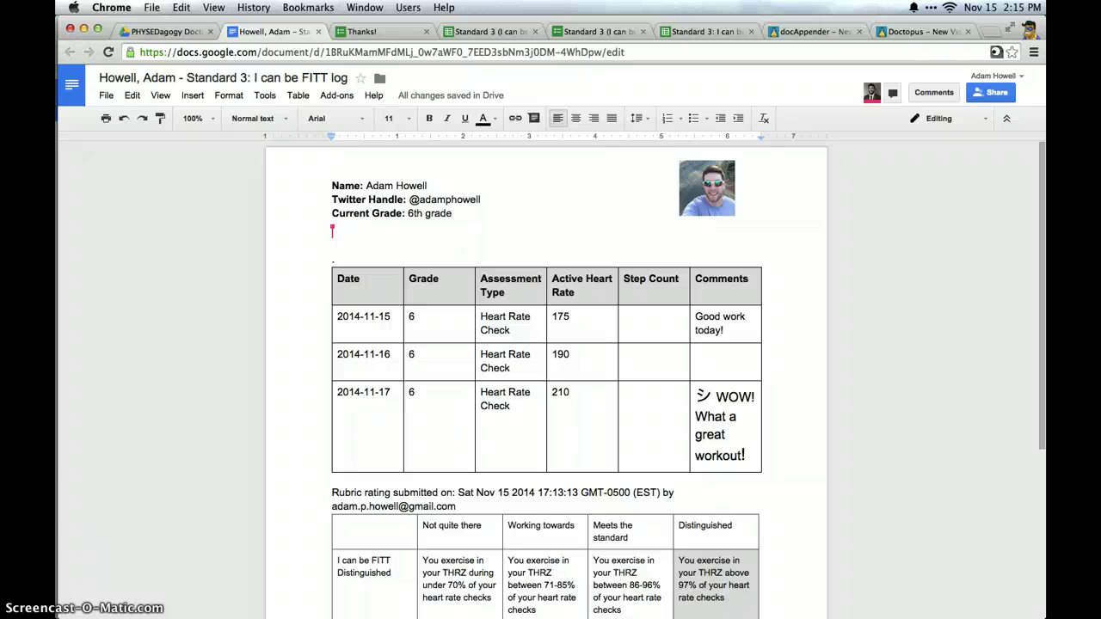
{"action": "mouse_move", "coordinate": [57, 478]}
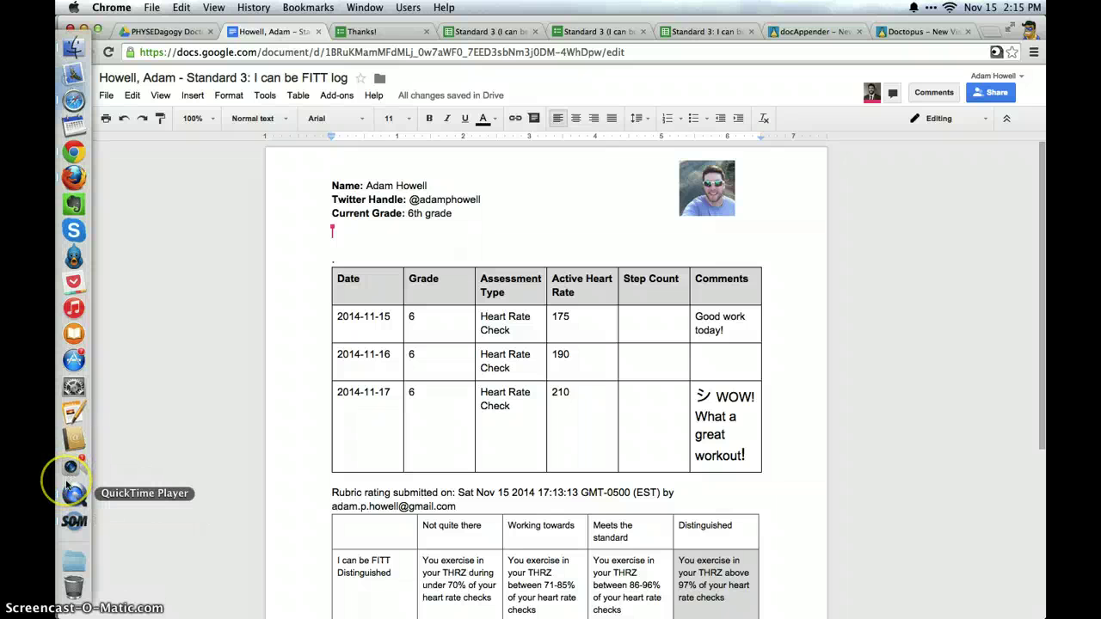